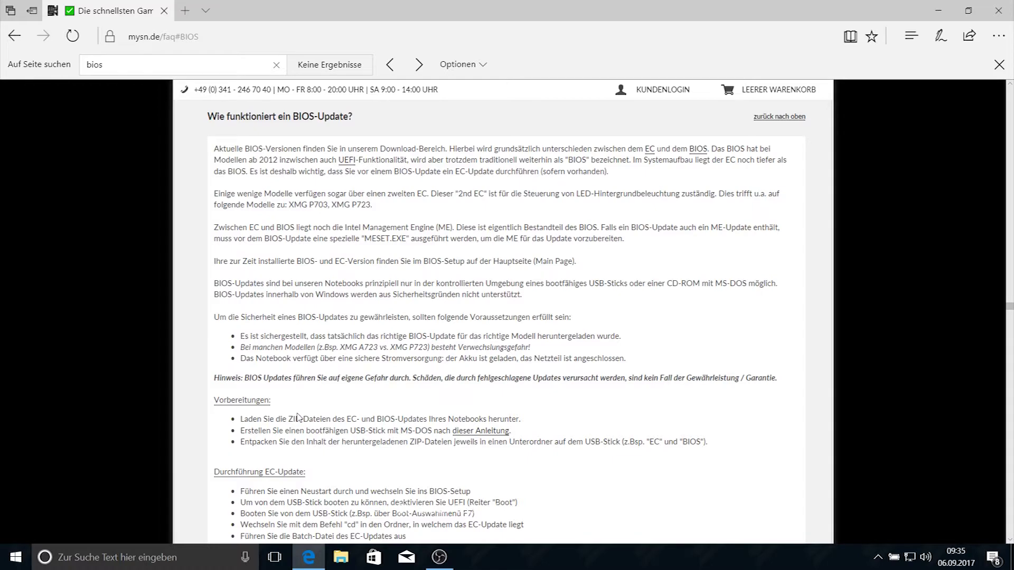
Step: Read through the BIOS and EC update instructions, and open the linked guide for creating a bootable MS-DOS USB stick
scroll(299, 418, "down", 1)
scroll(299, 417, "down", 1)
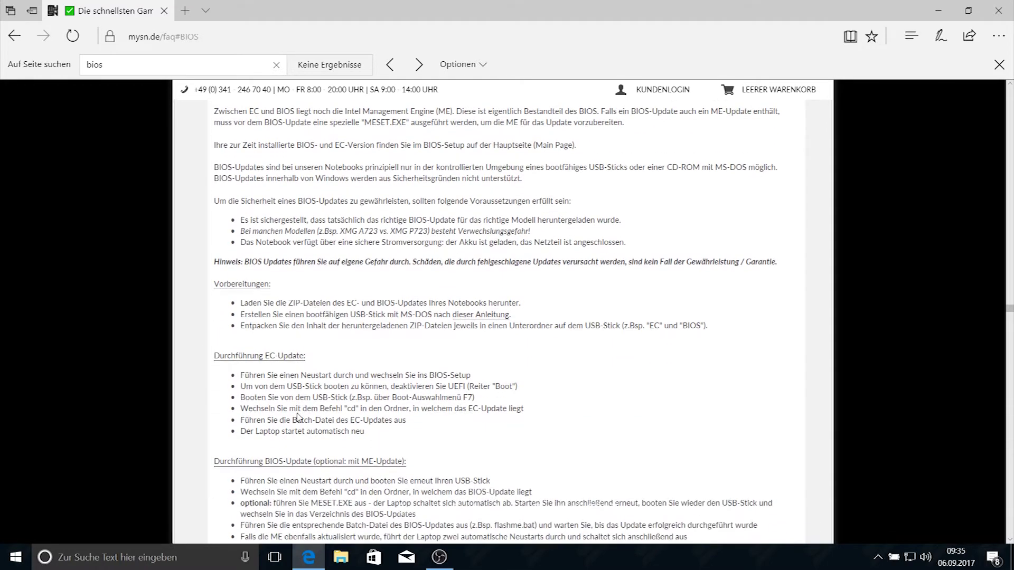
scroll(299, 417, "down", 3)
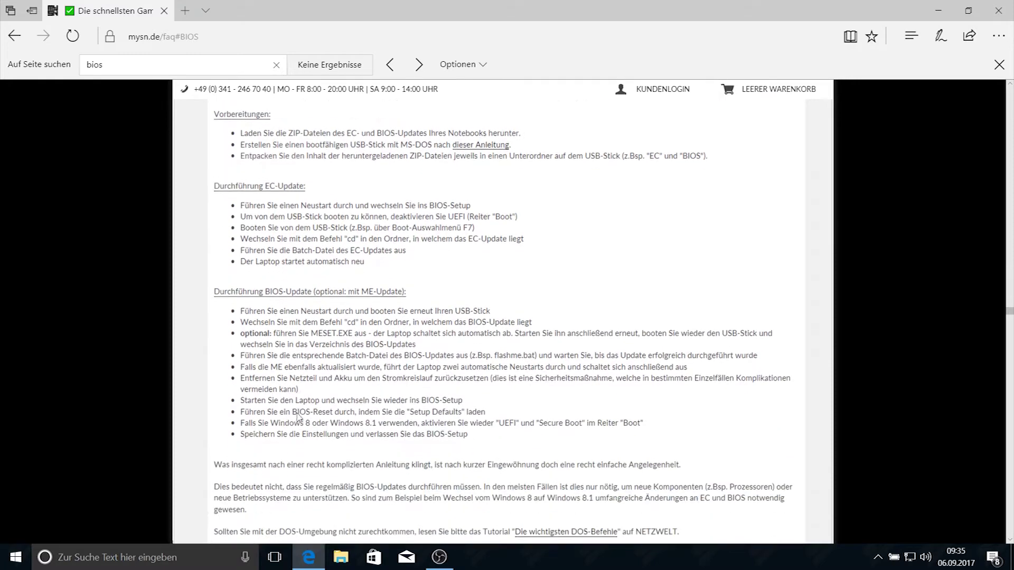
scroll(299, 417, "down", 1)
scroll(299, 418, "up", 1)
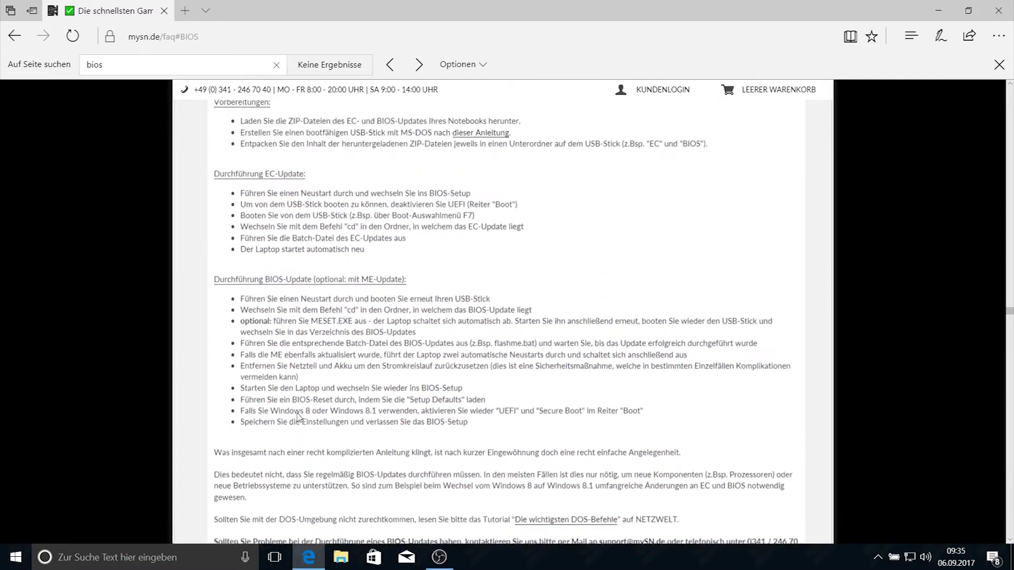
scroll(299, 418, "up", 1)
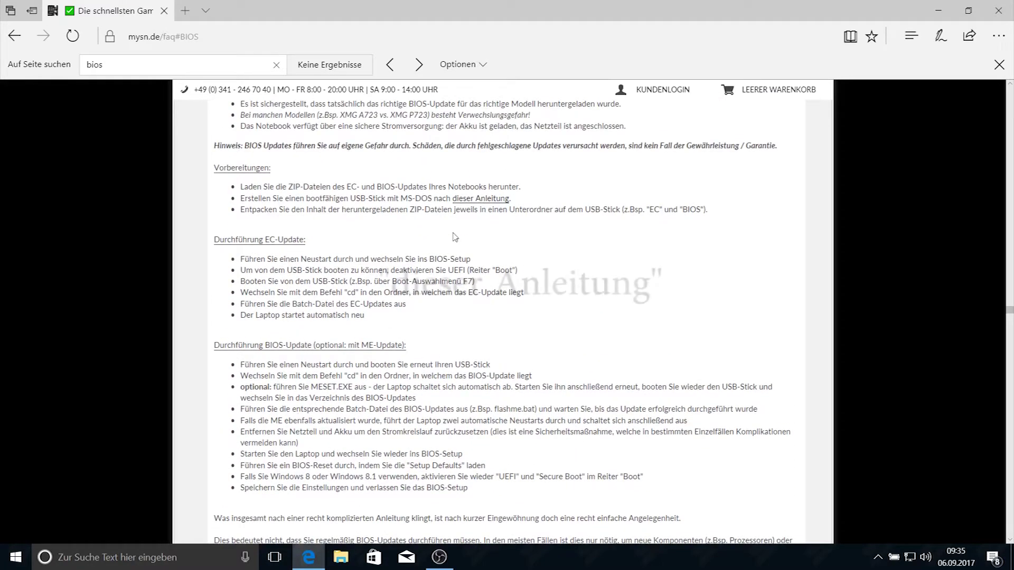
left_click(479, 200)
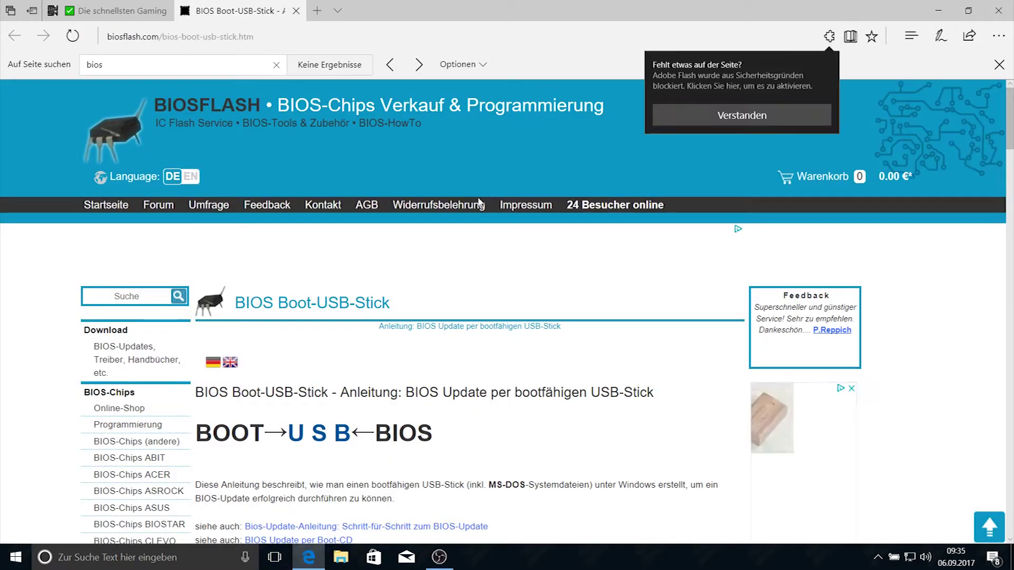
Step: Download and save ubbe.zip, the Ultimate BIOS-Boot-Edition linked in the guide, and open its download folder
scroll(480, 203, "down", 3)
scroll(480, 203, "down", 6)
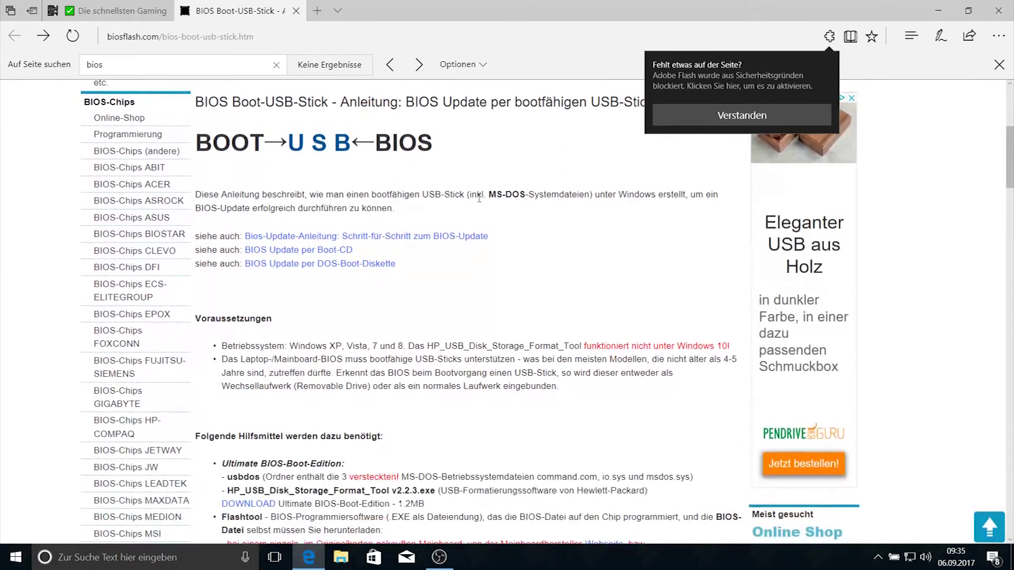
scroll(478, 198, "down", 1)
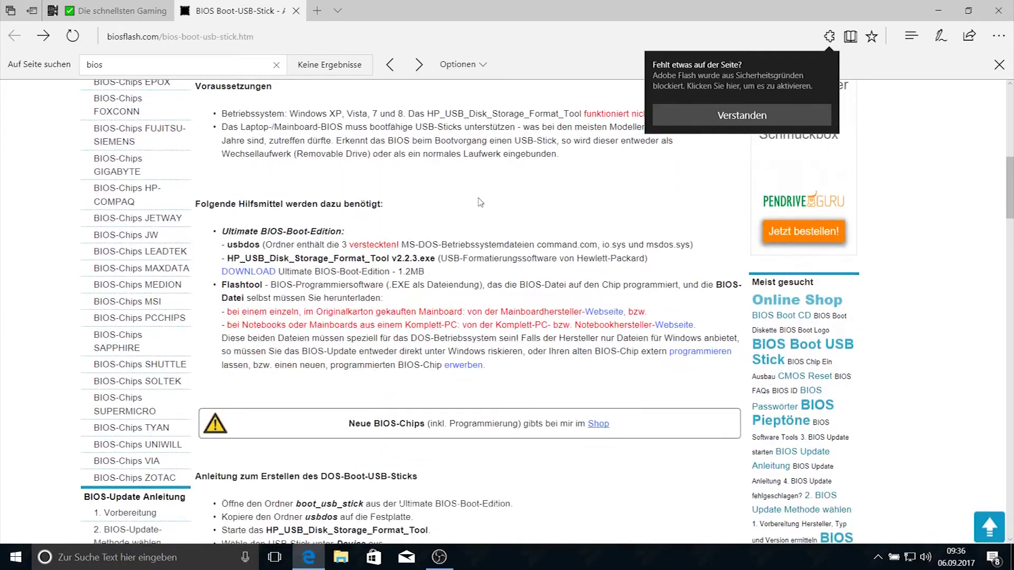
left_click(252, 273)
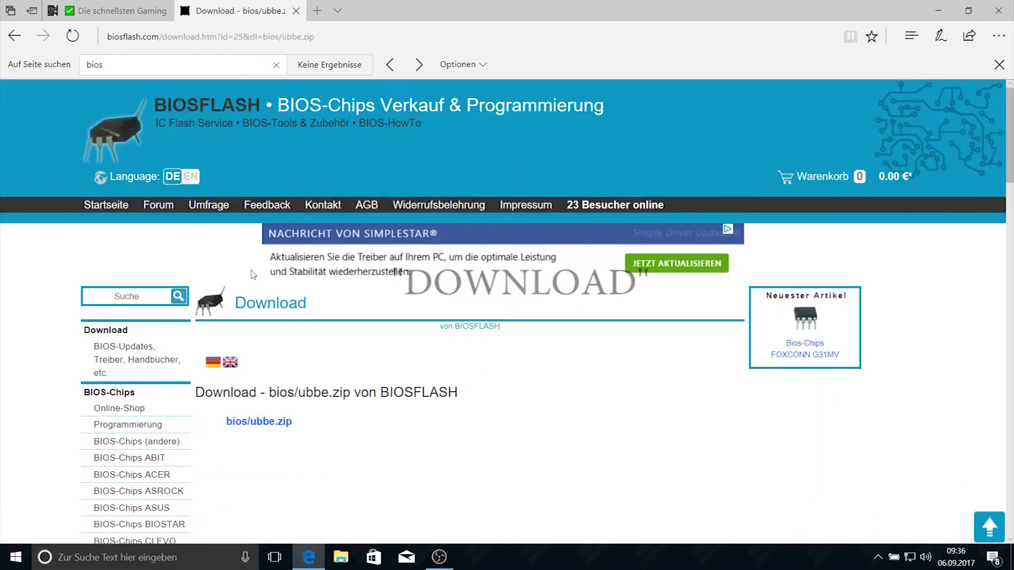
left_click(270, 420)
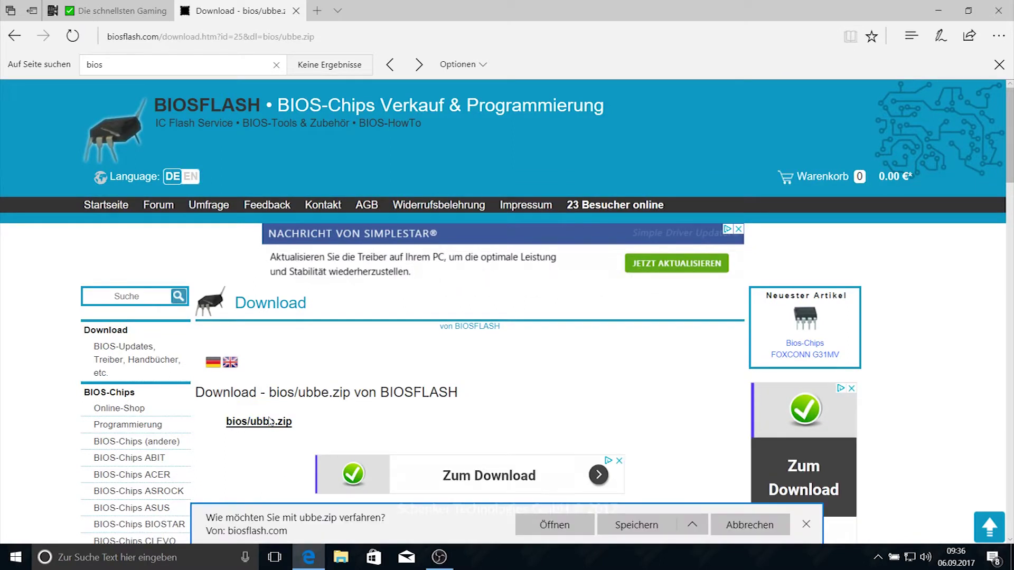
left_click(633, 525)
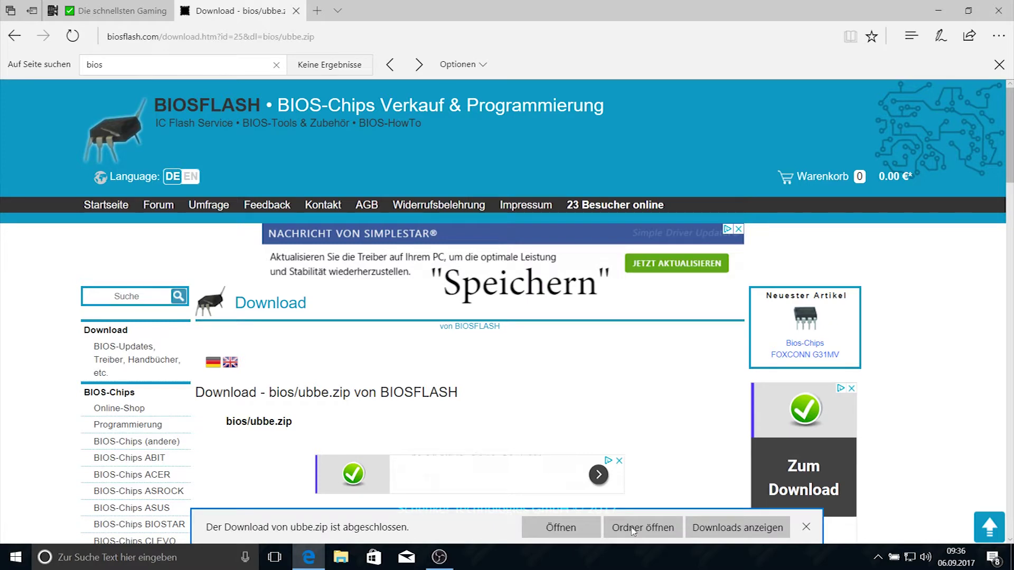
left_click(633, 528)
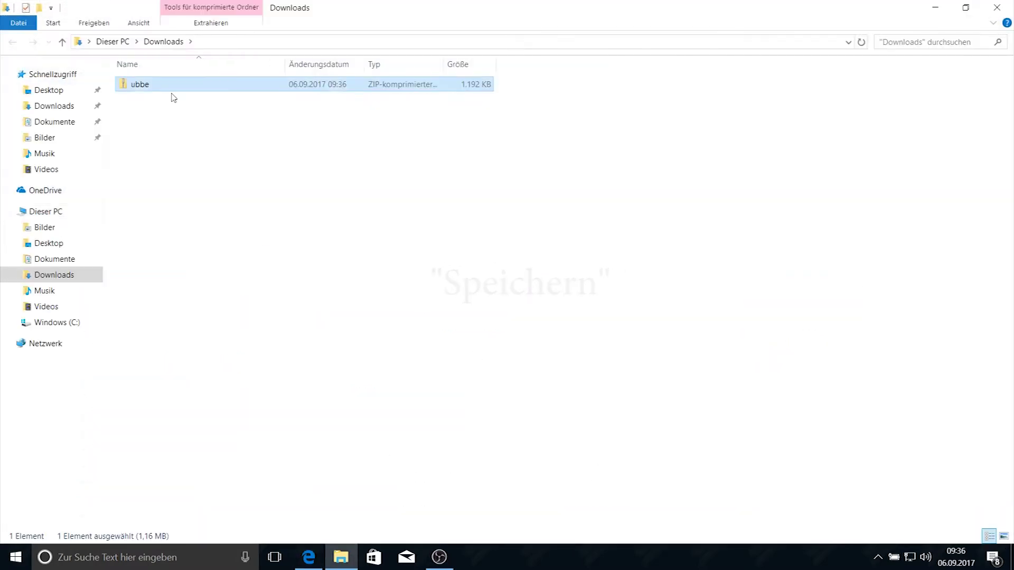
Step: Extract the ubbe archive into the Downloads\ubbe folder and delete the original ZIP file
right_click(136, 86)
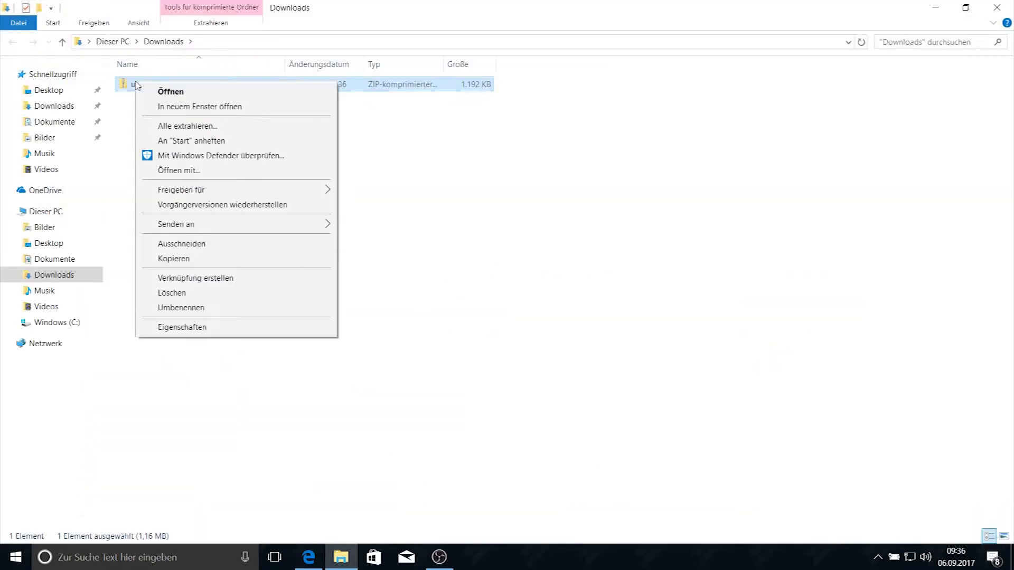
left_click(186, 127)
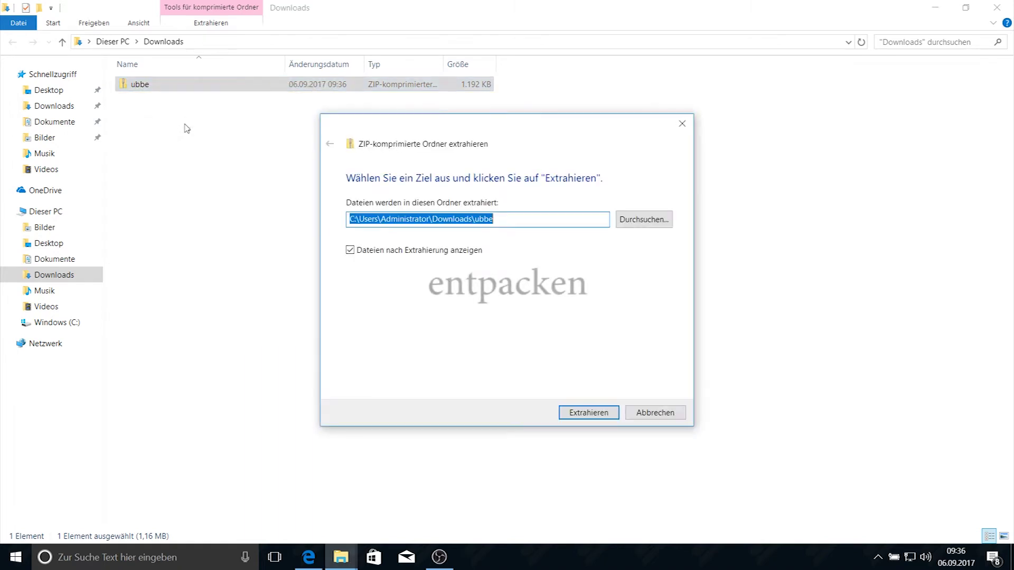
left_click(584, 413)
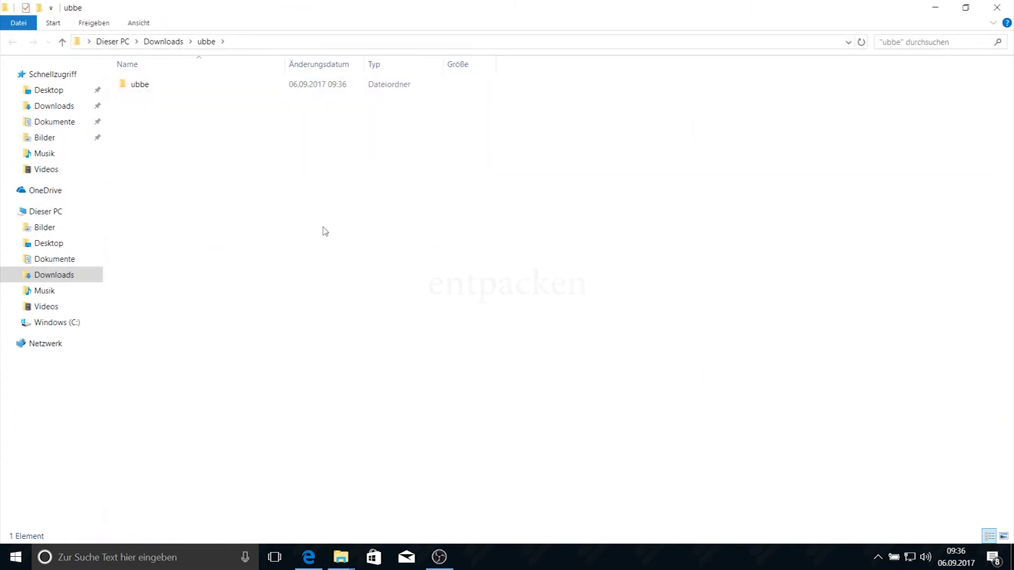
left_click(997, 6)
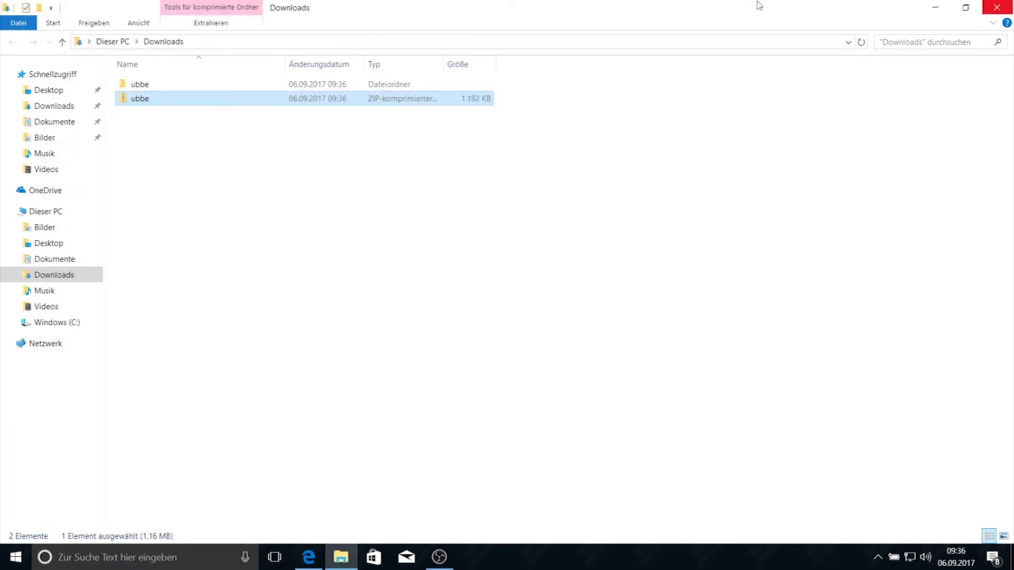
right_click(155, 102)
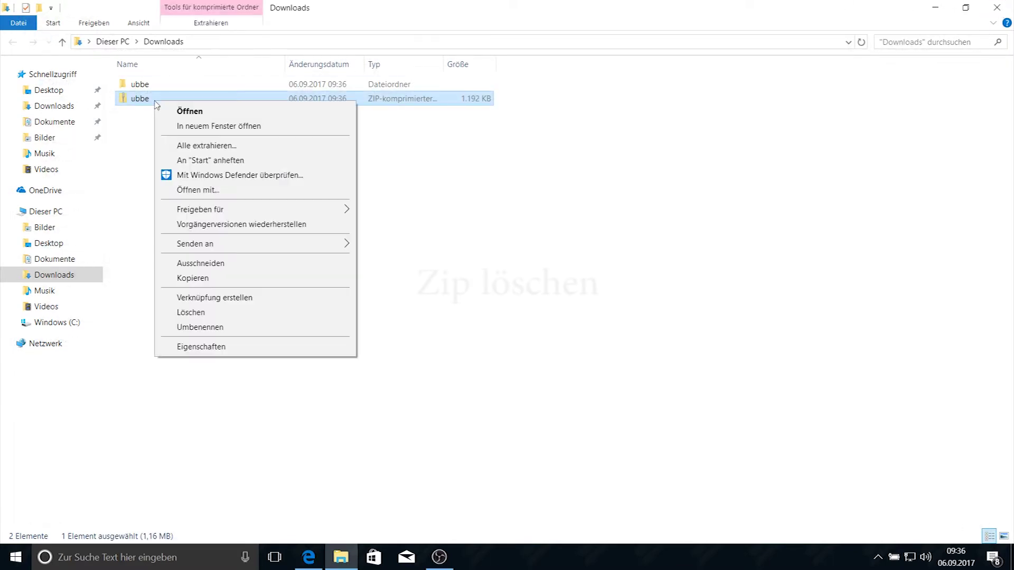
left_click(253, 312)
Step: Open the boot_usb_stick folder inside the extracted ubbe\ubbe\Ultimate BIOS Boot Edition folder
double_click(138, 87)
double_click(137, 87)
double_click(138, 87)
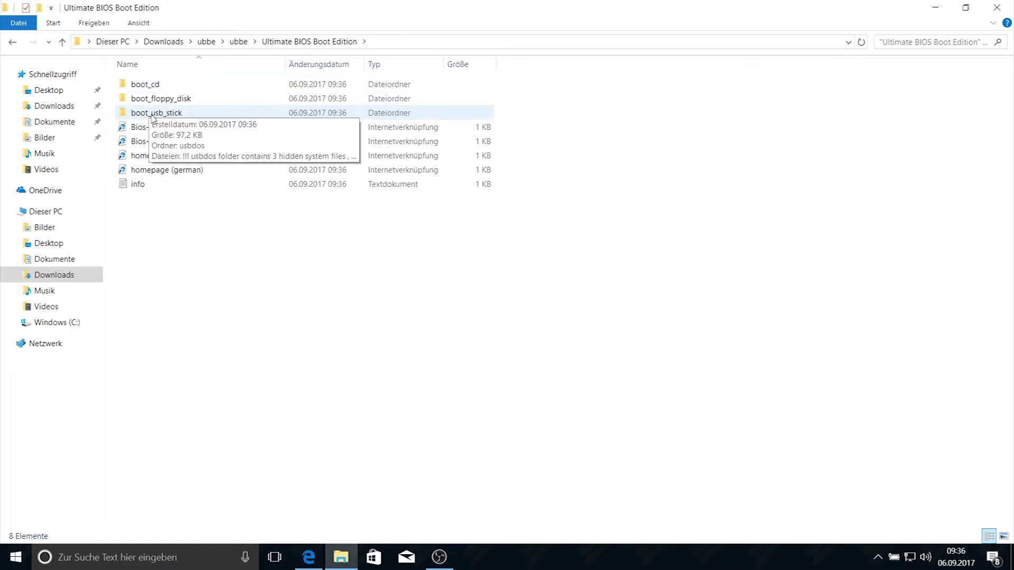
double_click(169, 114)
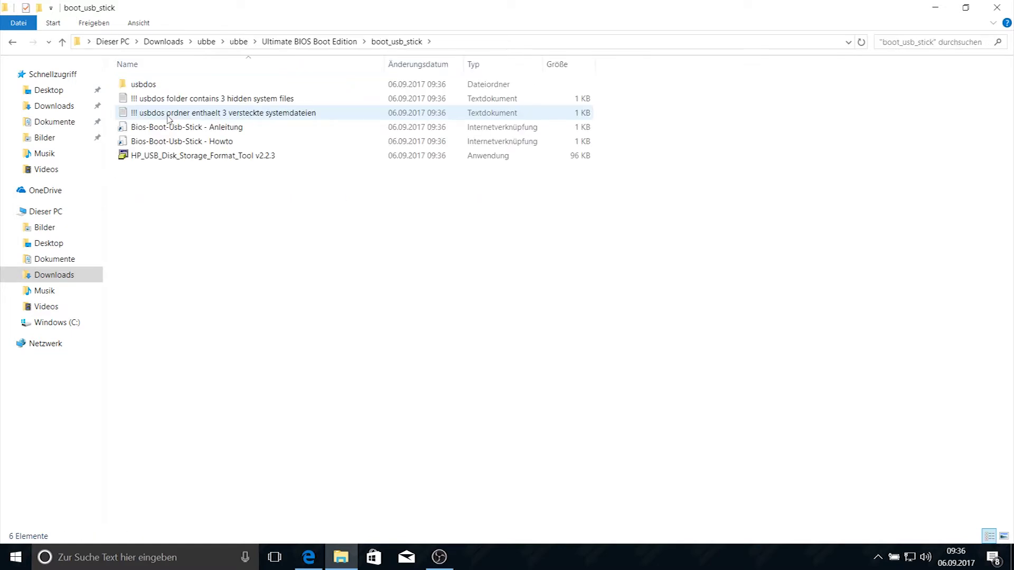
Step: Check the usbdos folder's contents and read the German text file about its three hidden system files
double_click(143, 86)
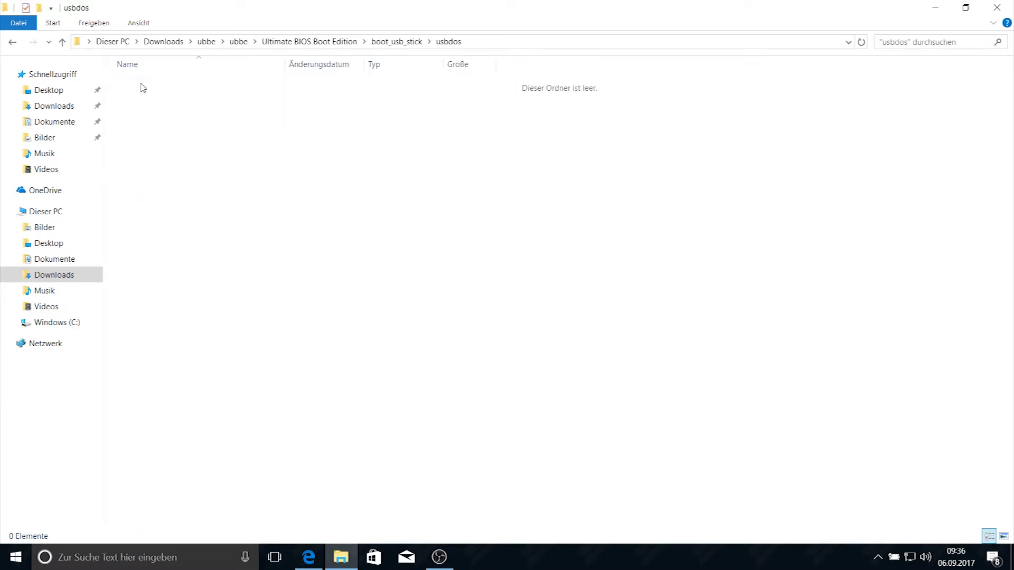
left_click(15, 44)
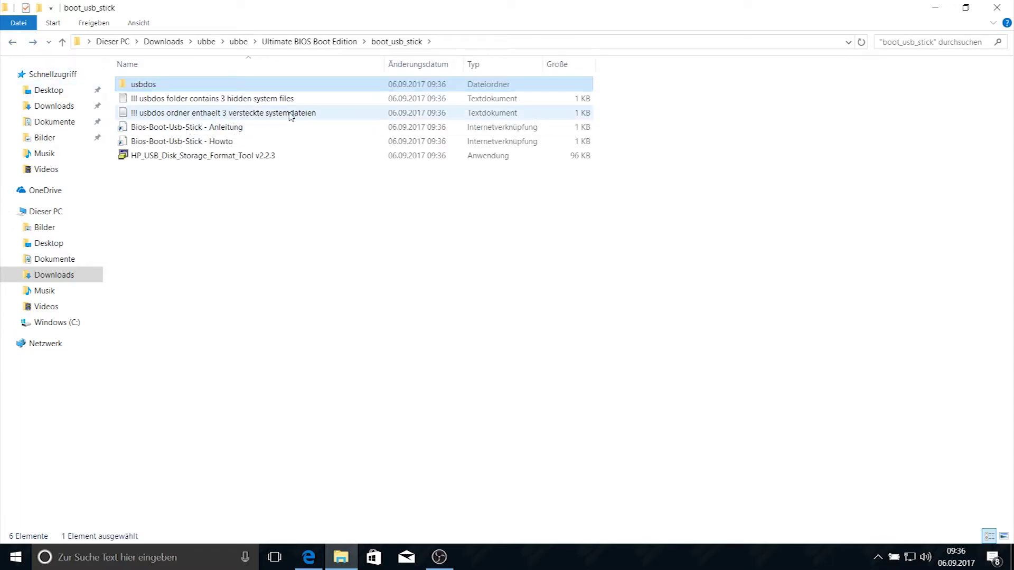
left_click(212, 116)
double_click(212, 117)
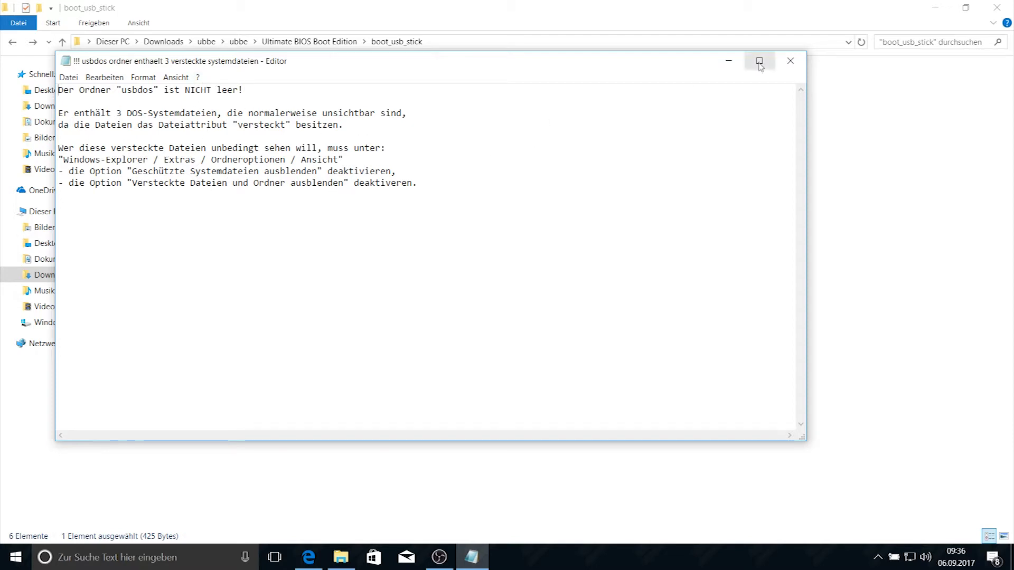
left_click(795, 67)
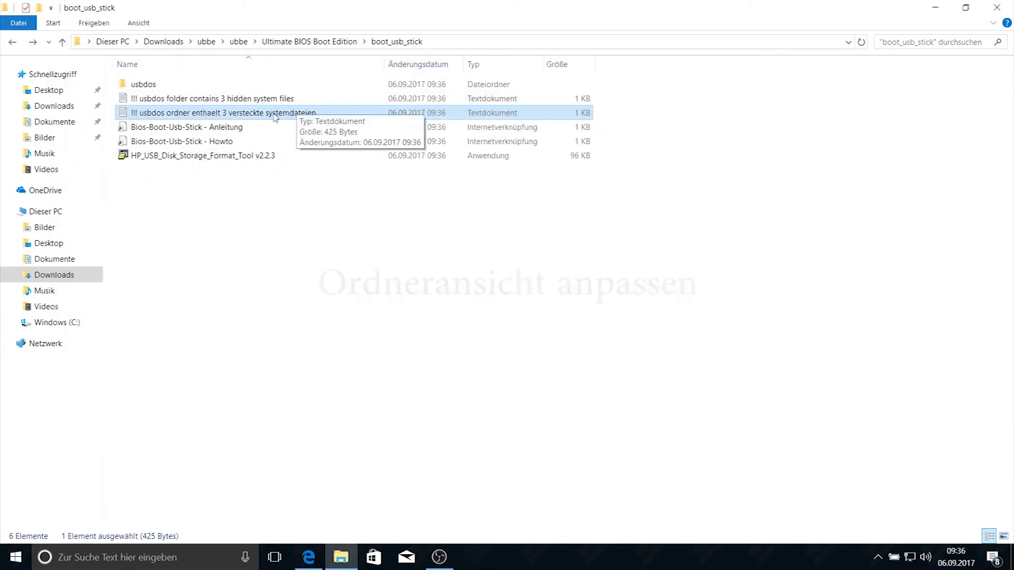
Step: In the folder options, turn off "Geschützte Systemdateien ausblenden" and accept showing protected operating system files
left_click(138, 23)
left_click(727, 64)
left_click(727, 50)
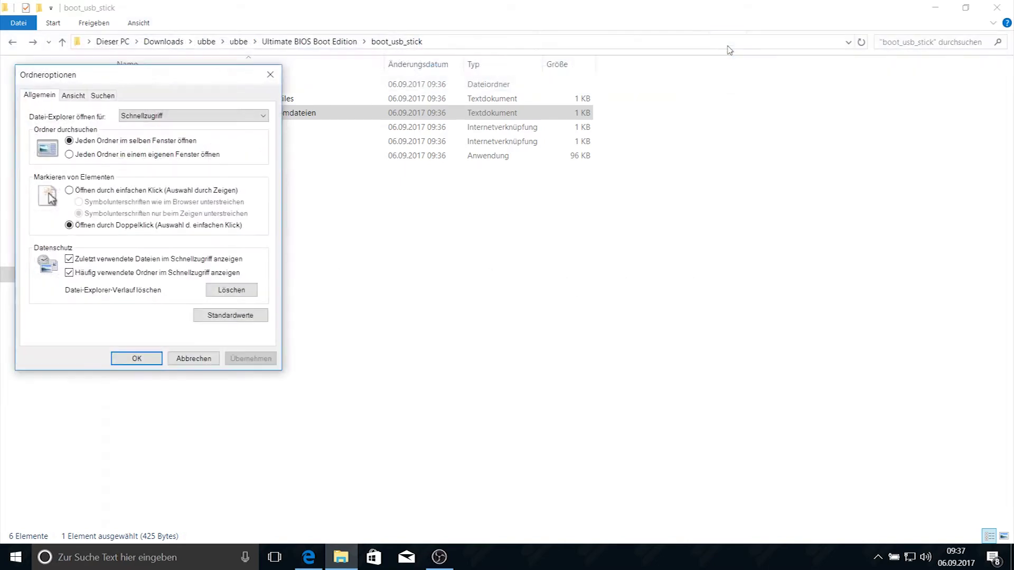
left_click(74, 97)
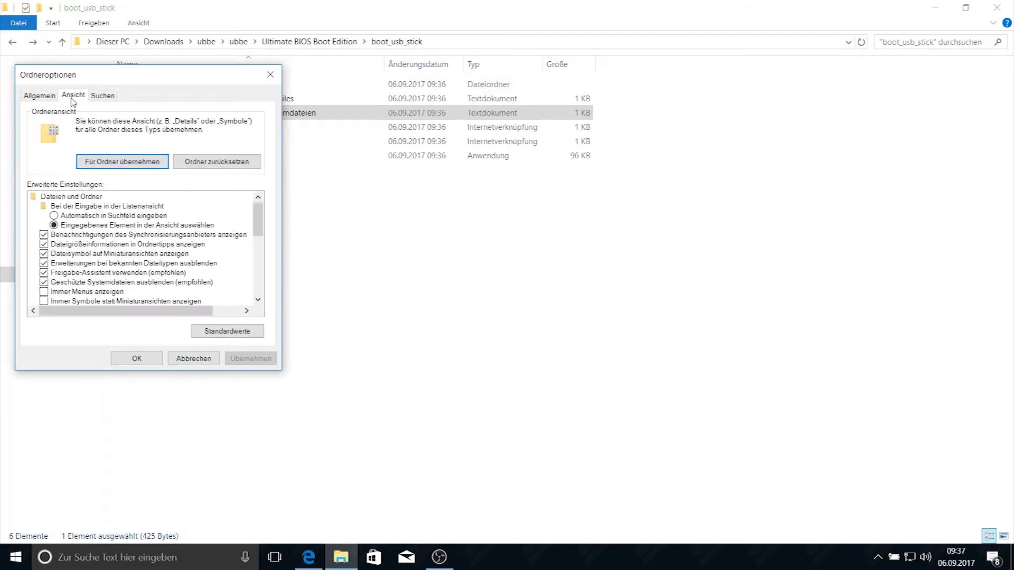
left_click_drag(260, 220, 260, 232)
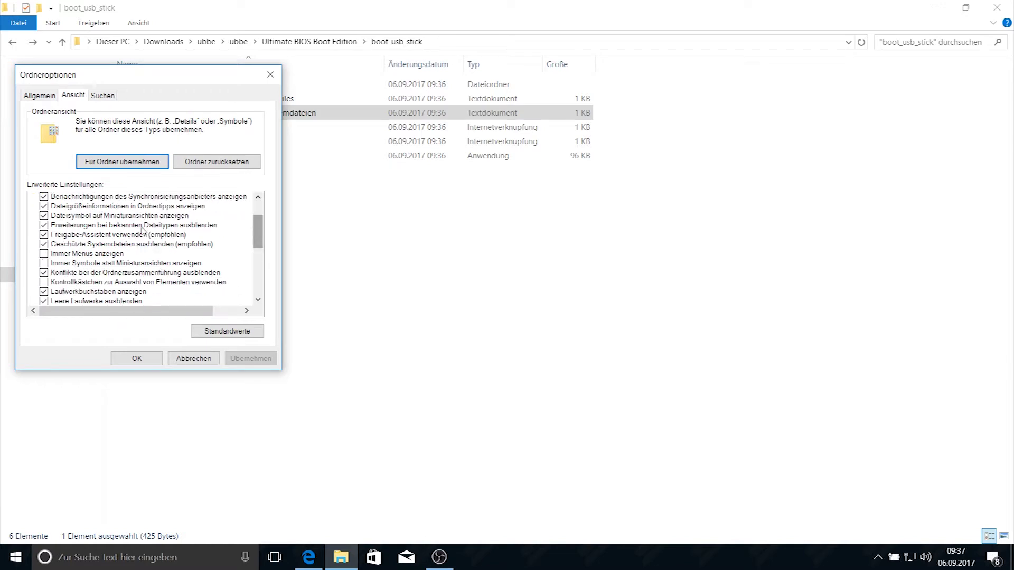
left_click(45, 244)
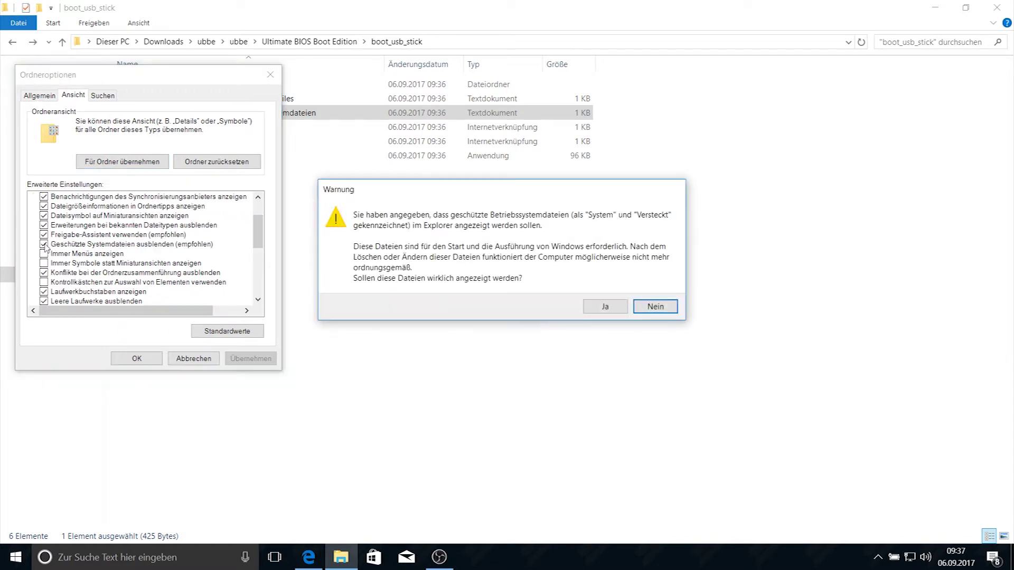
left_click(596, 306)
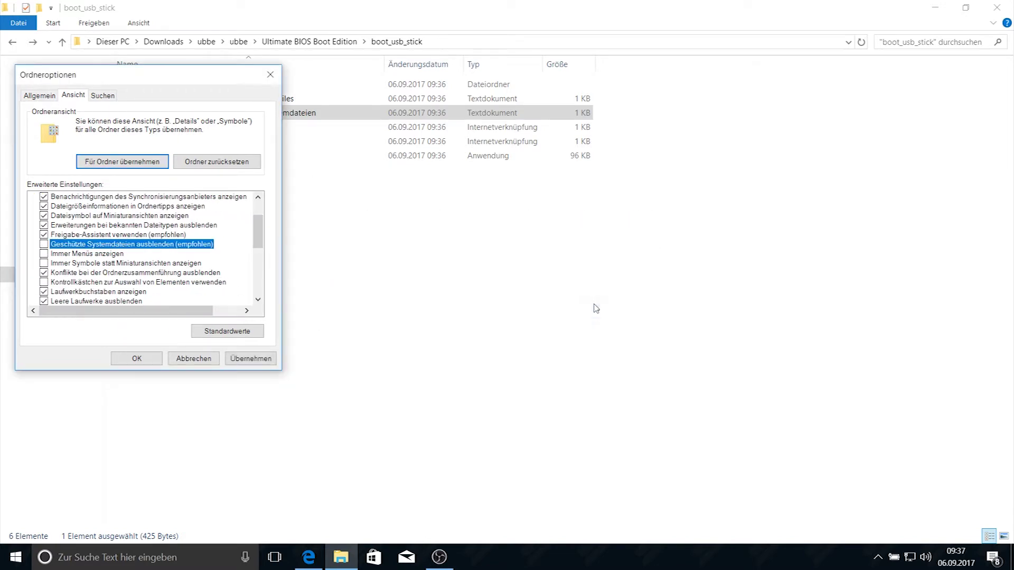
Step: Apply the folder option that shows hidden files, folders and drives, and check the usbdos folder's contents
left_click_drag(261, 228, 263, 249)
left_click(177, 291)
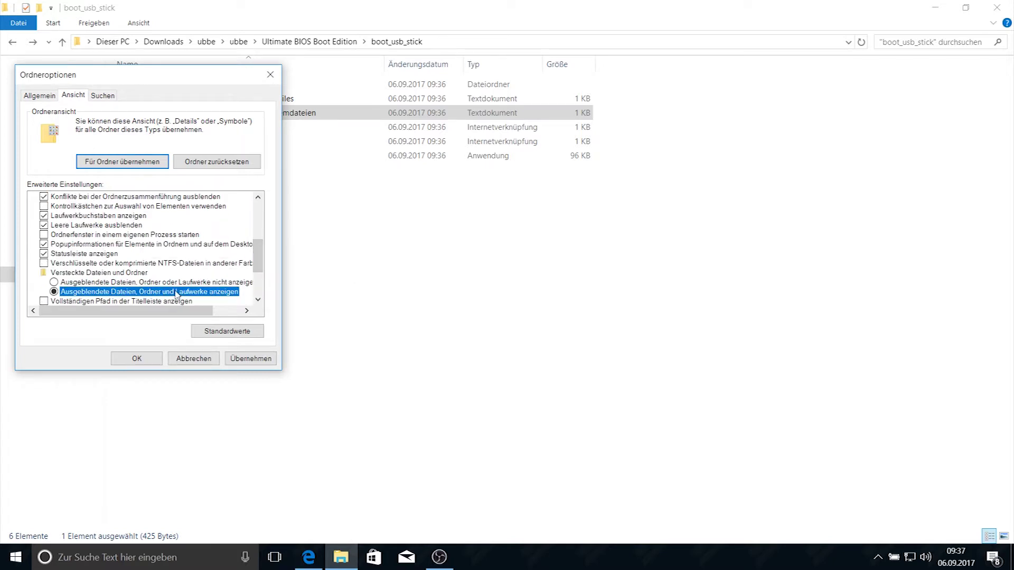
left_click(239, 361)
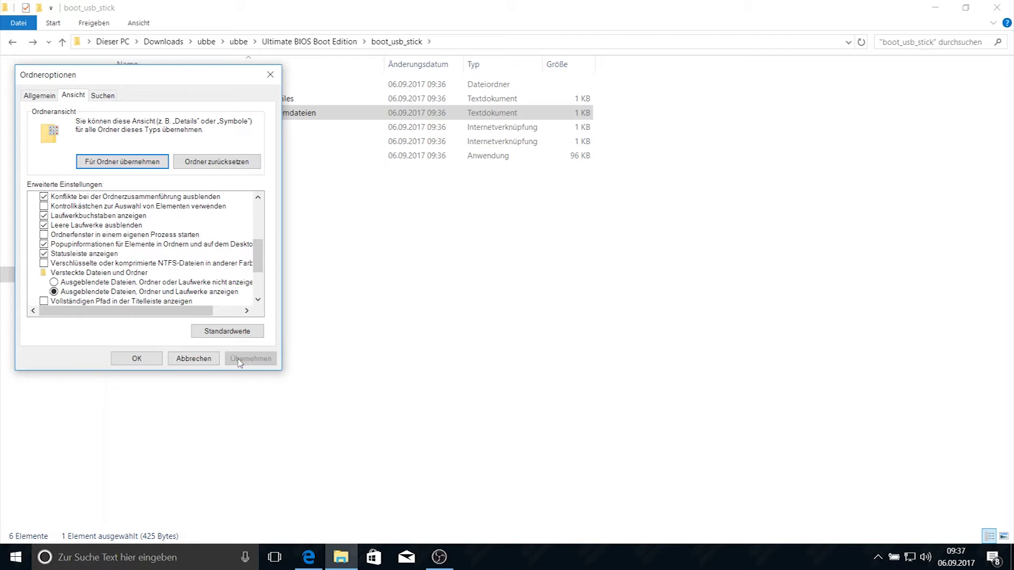
left_click(139, 358)
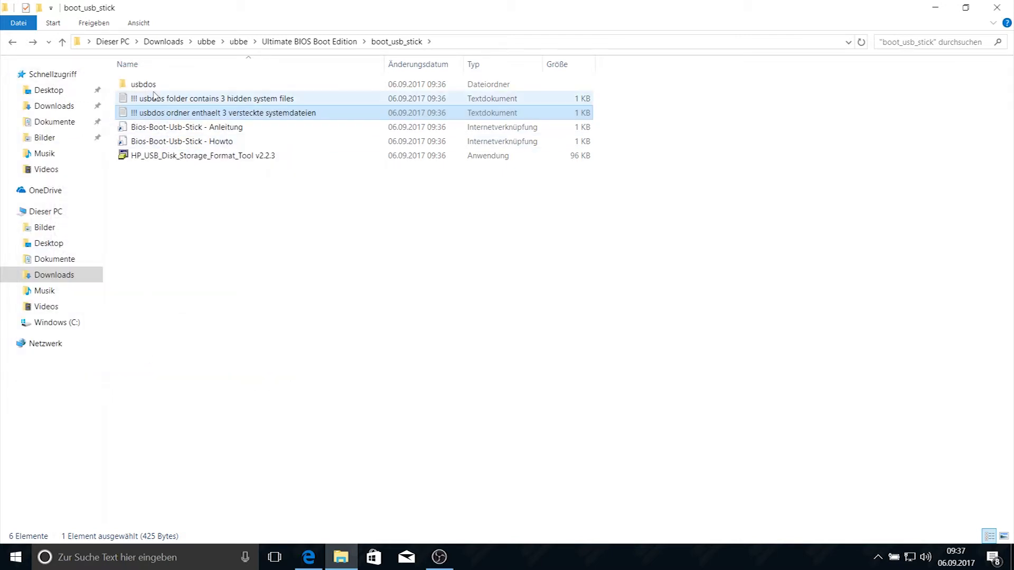
double_click(150, 86)
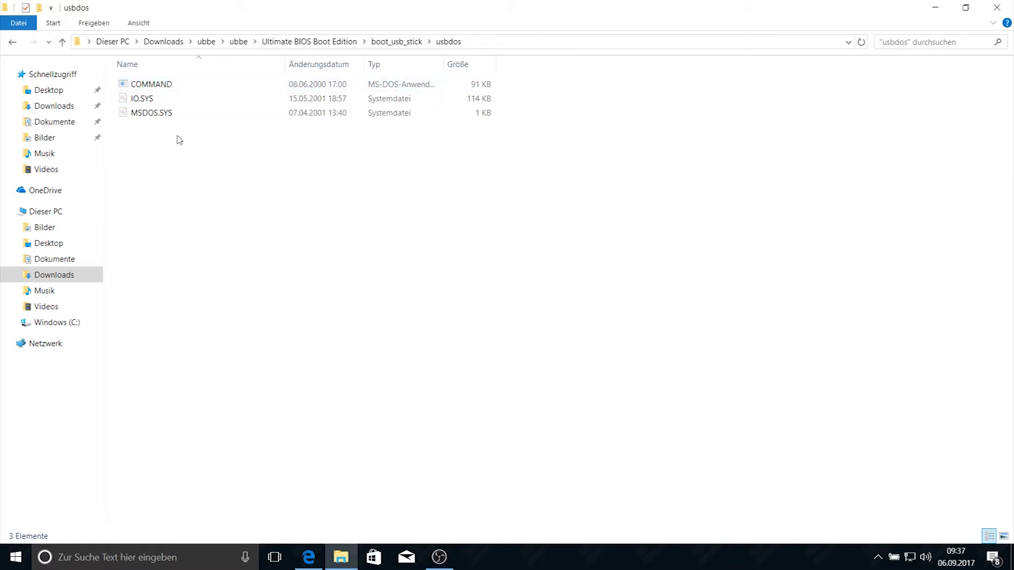
left_click(11, 41)
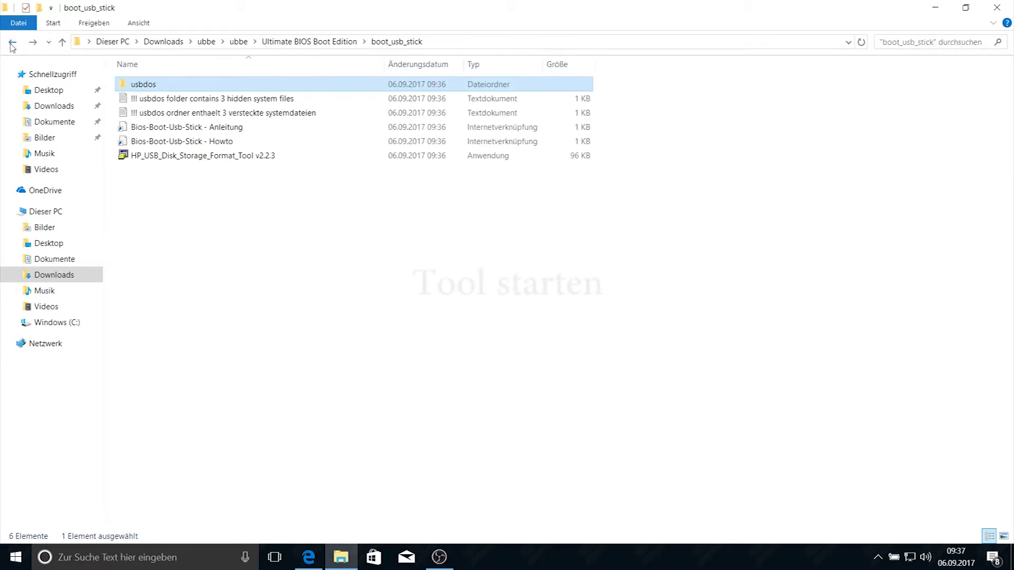
Step: Start HP_USB_Disk_Storage_Format_Tool v2.2.3 with the USB stick connected and choose the Generic Flash Disk (D:\) as the device
double_click(152, 156)
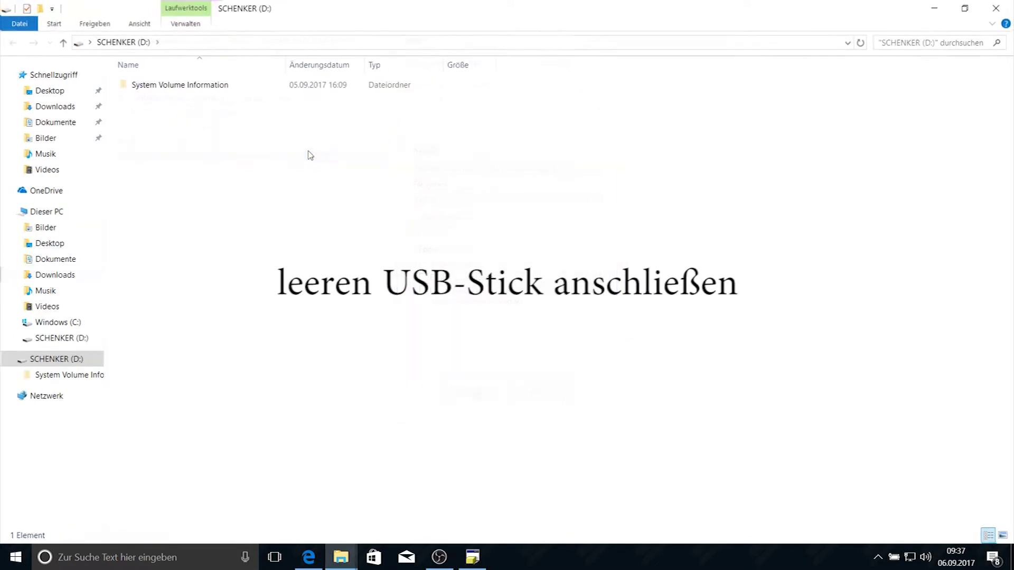
left_click(998, 9)
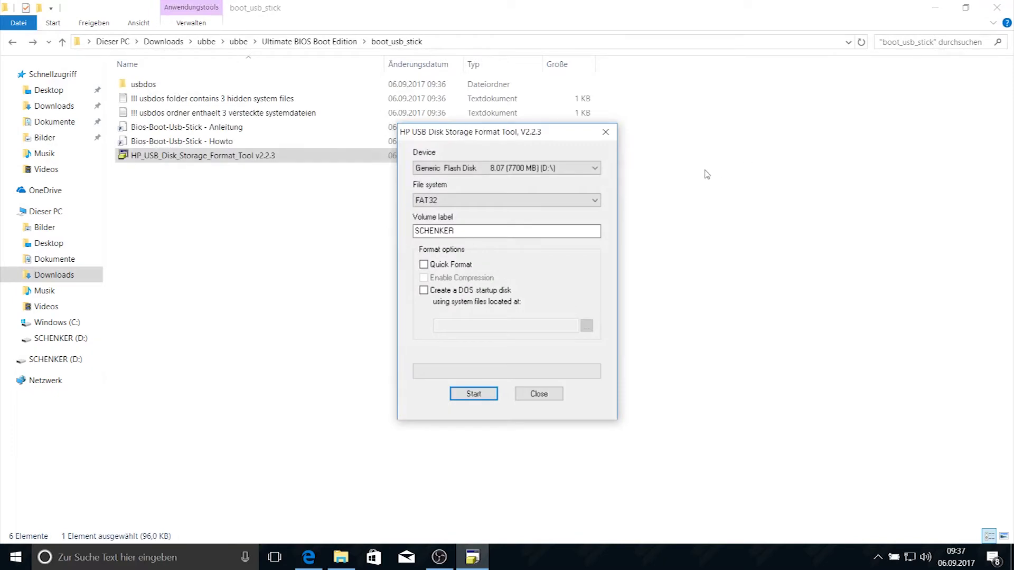
left_click(567, 168)
left_click(578, 178)
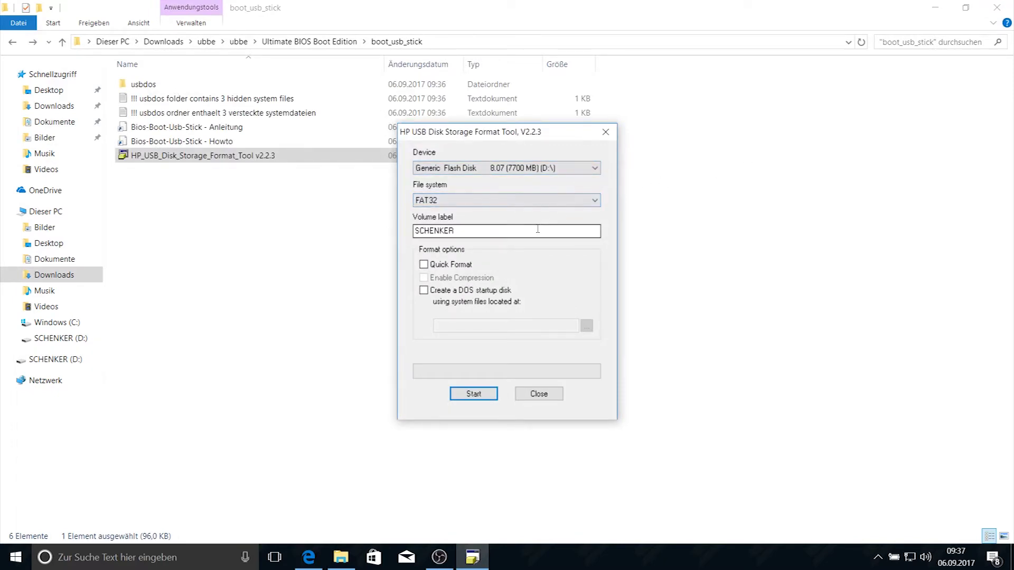
Step: Enable Quick Format and the DOS startup disk option, using the usbdos folder inside Downloads\ubbe\ubbe\Ultimate BIOS Boot Edition\boot_usb_stick as the system files location
left_click(424, 291)
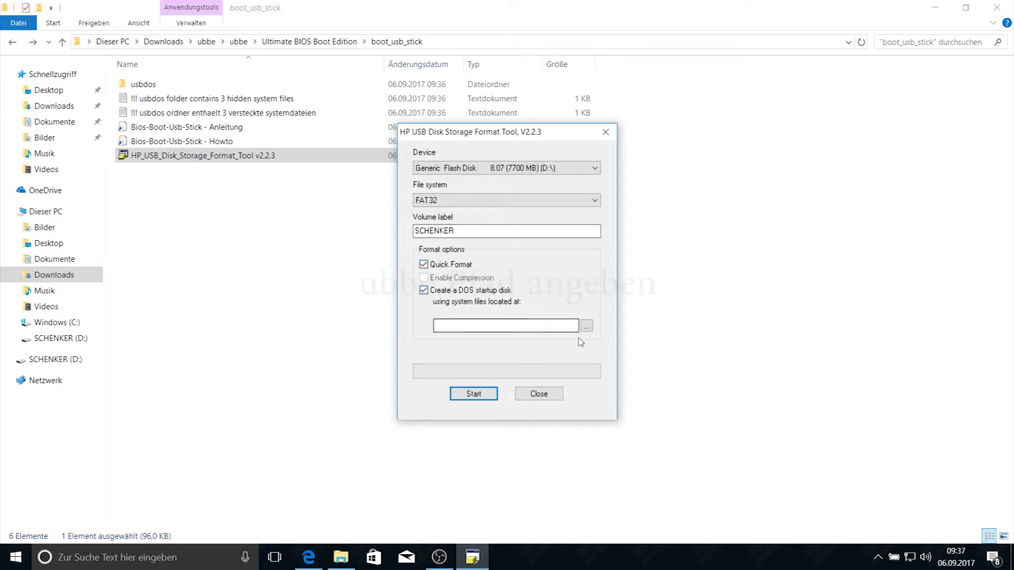
left_click(586, 326)
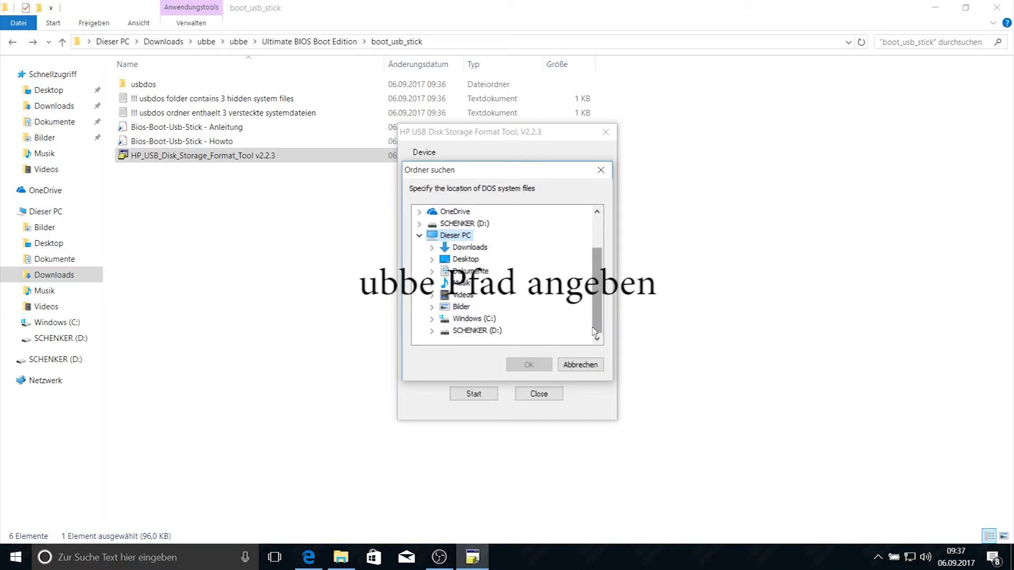
left_click(432, 248)
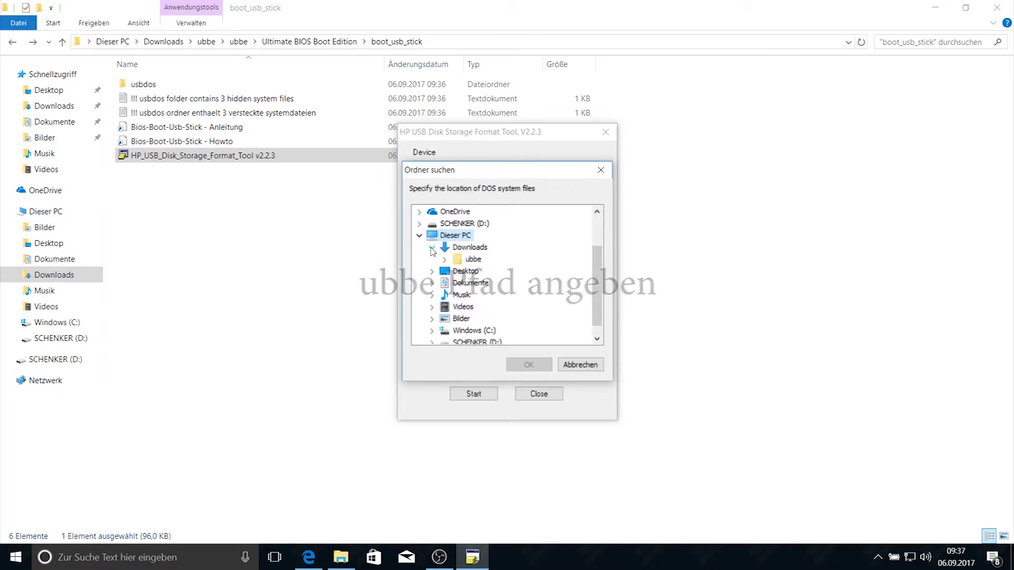
left_click(445, 259)
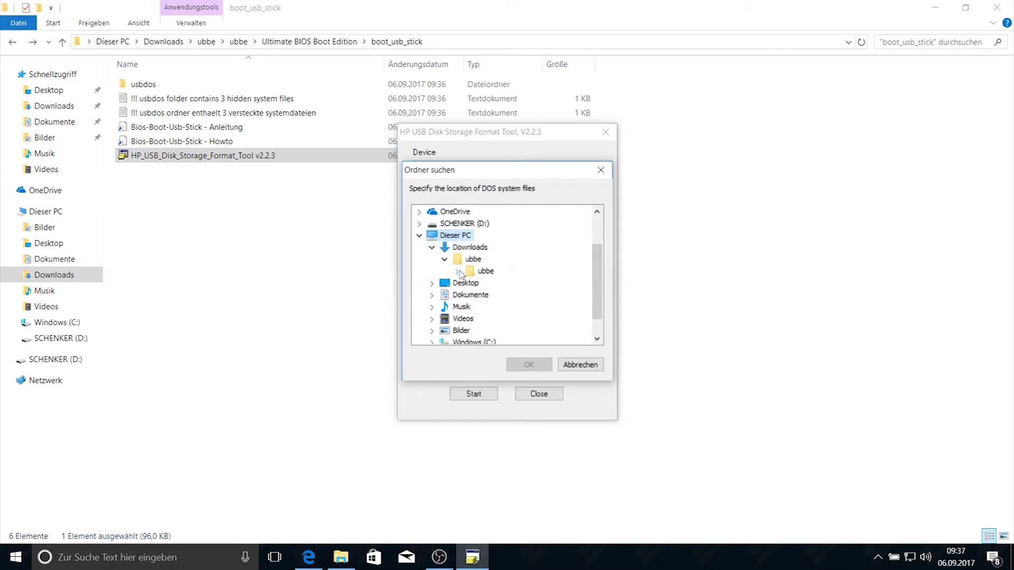
left_click(457, 271)
left_click(470, 284)
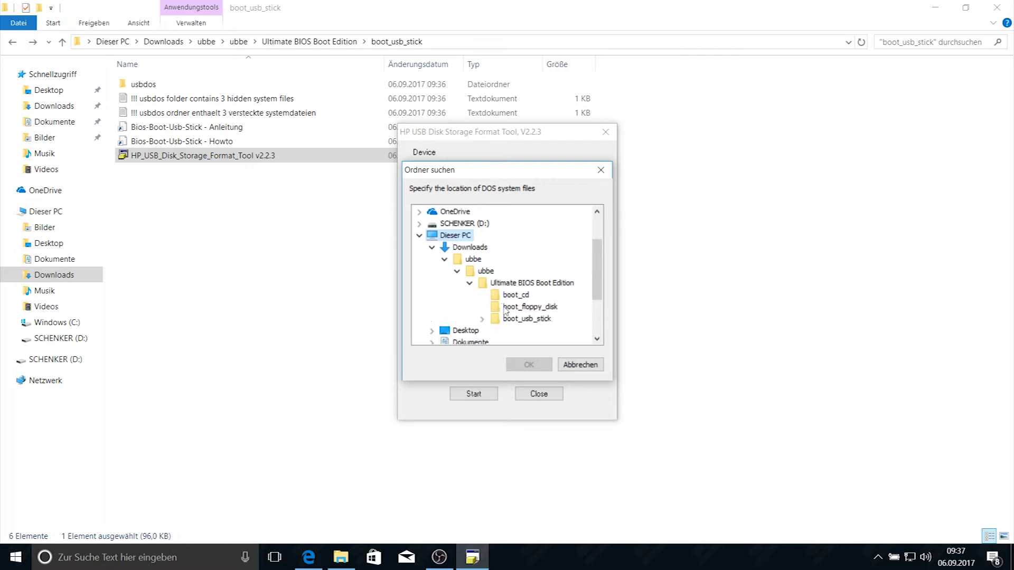
left_click(482, 319)
left_click(523, 331)
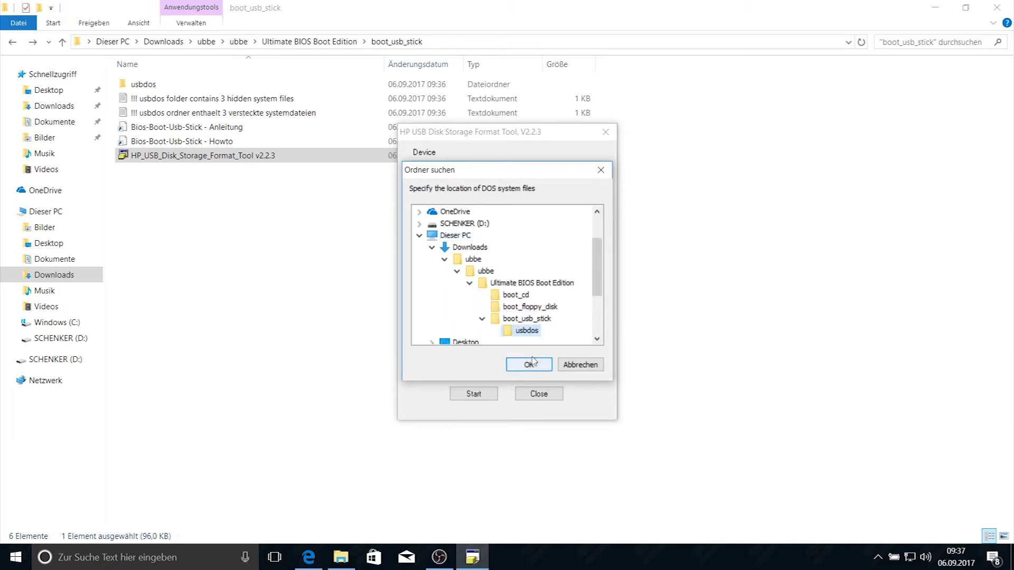
left_click(529, 364)
Step: Format the Generic Flash Disk (D:\), accepting the data loss, and close the format tool and the boot_usb_stick folder window
left_click(474, 393)
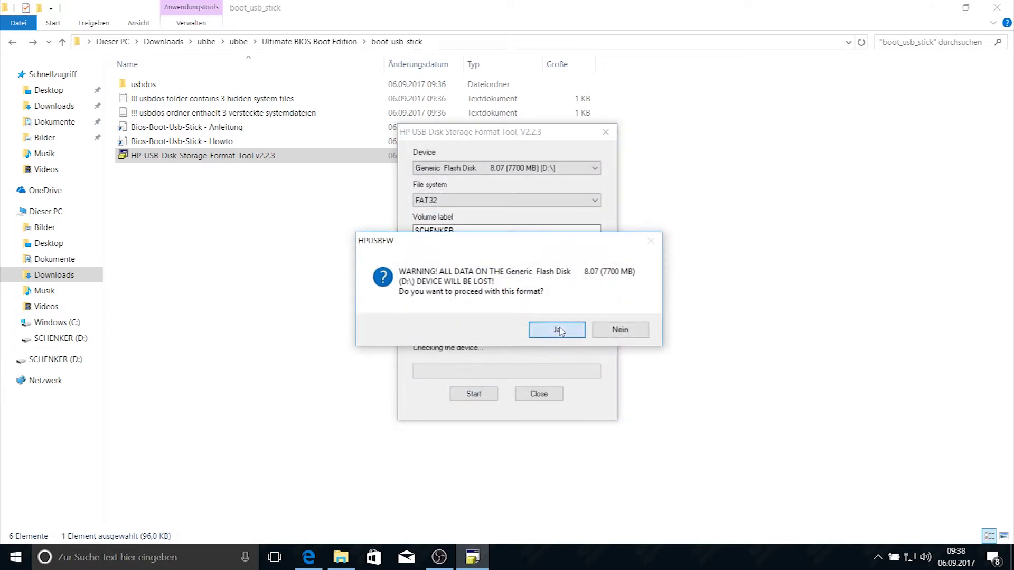
left_click(560, 332)
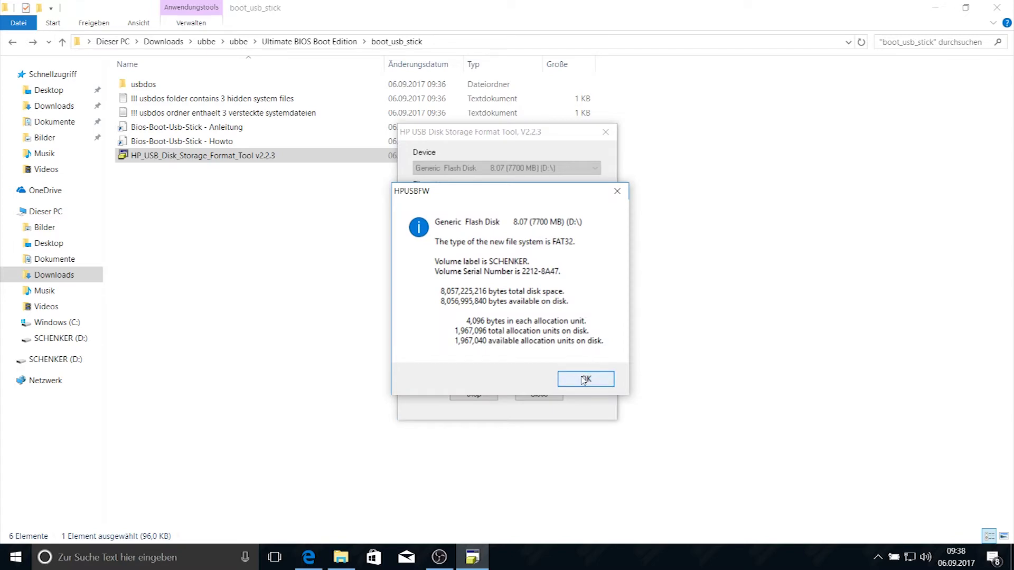
left_click(583, 378)
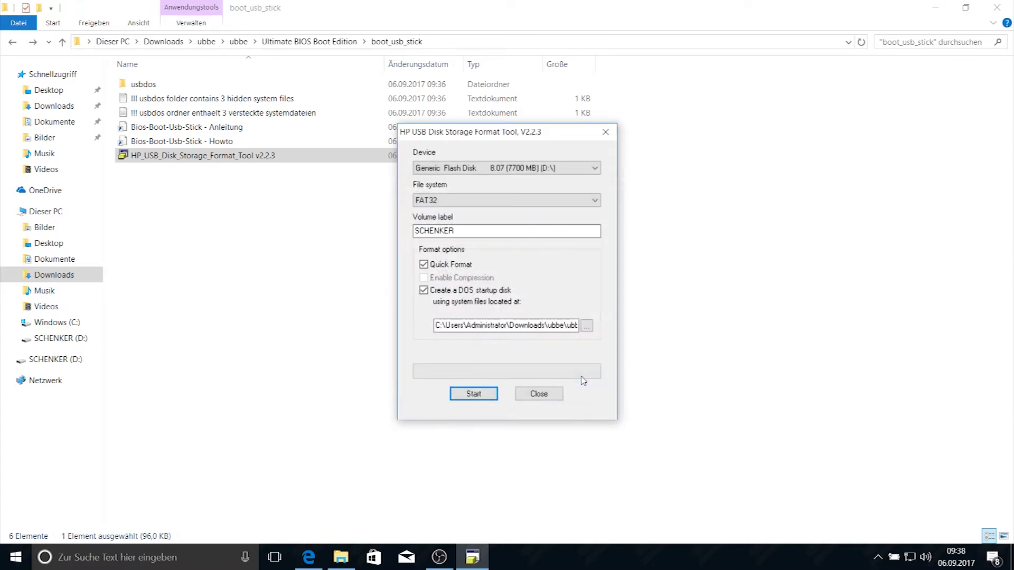
left_click(538, 394)
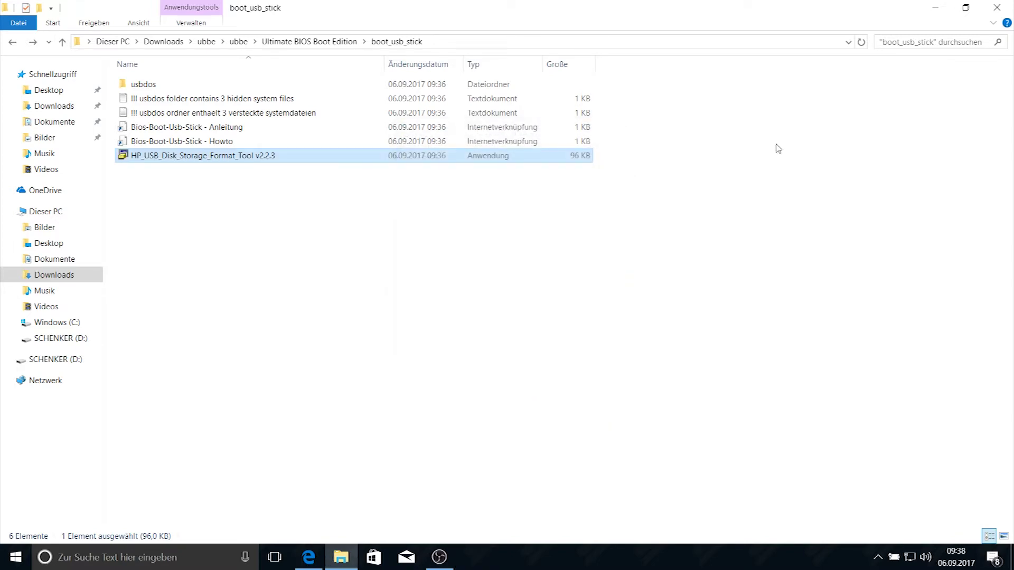
left_click(997, 7)
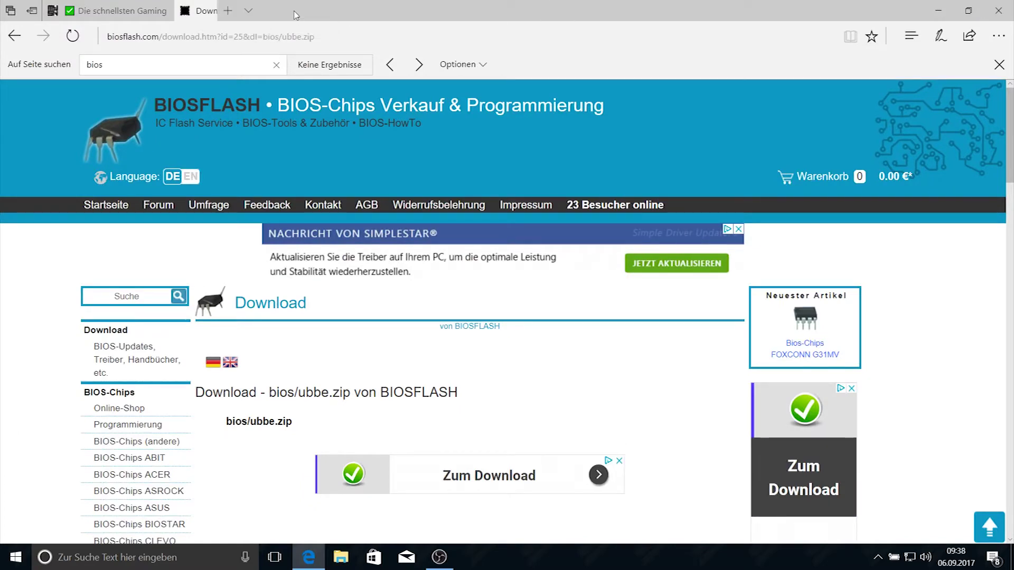
Step: Close the BIOSFLASH download page, return to the mysn.de home page and open the "Treiber" page under Kundenservice
left_click(294, 12)
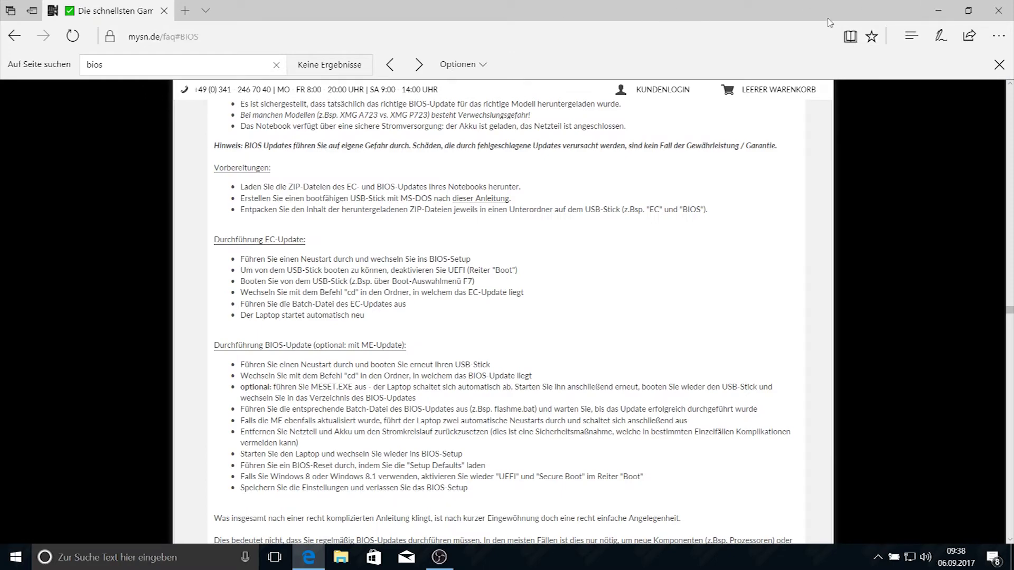
left_click(14, 38)
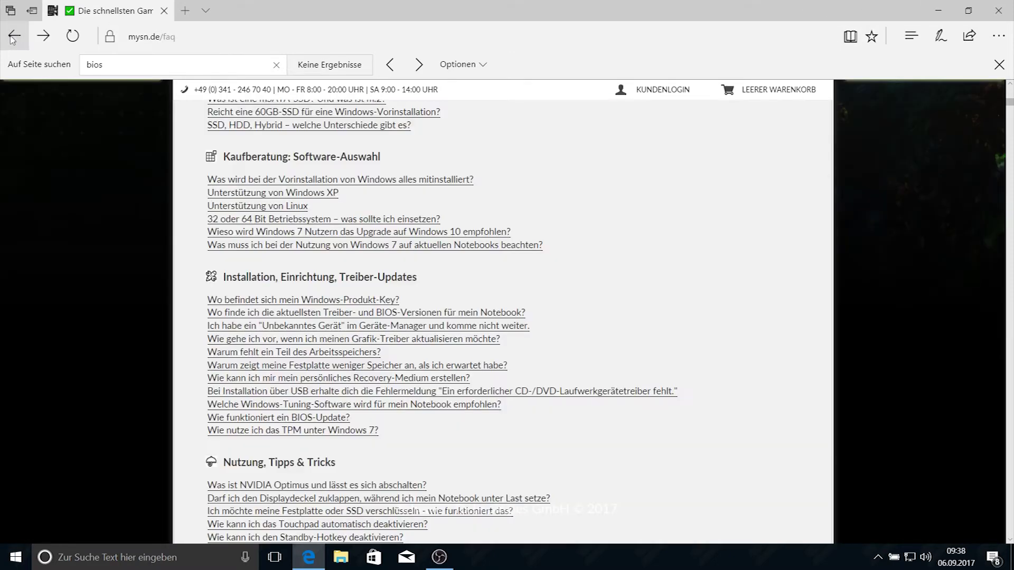
left_click(13, 38)
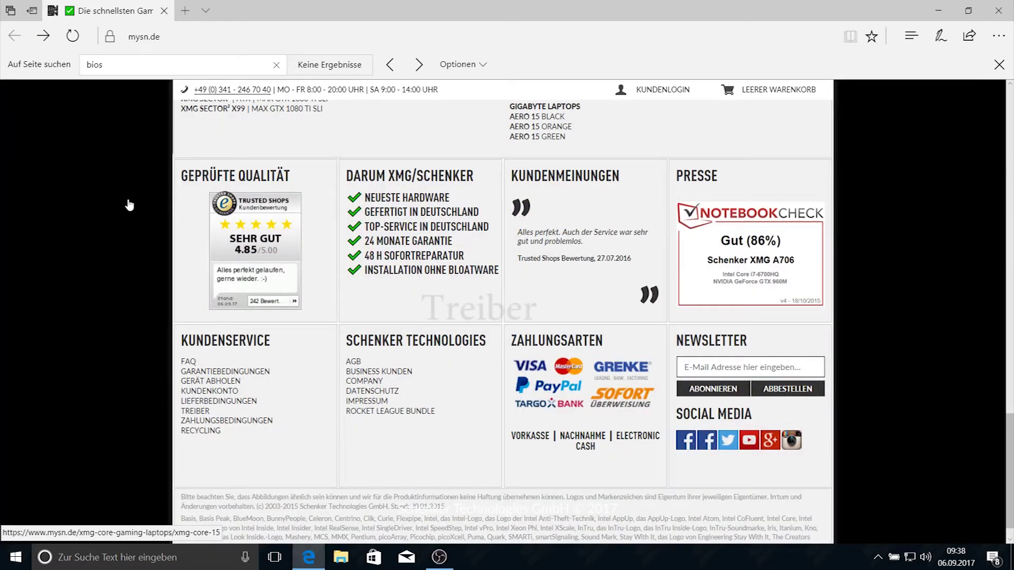
left_click(195, 414)
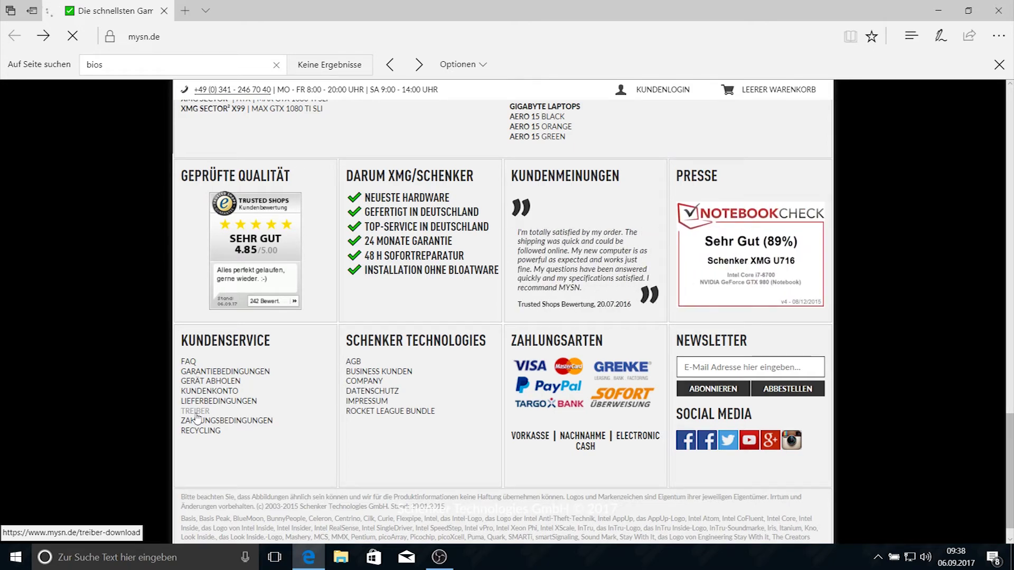
left_click(195, 415)
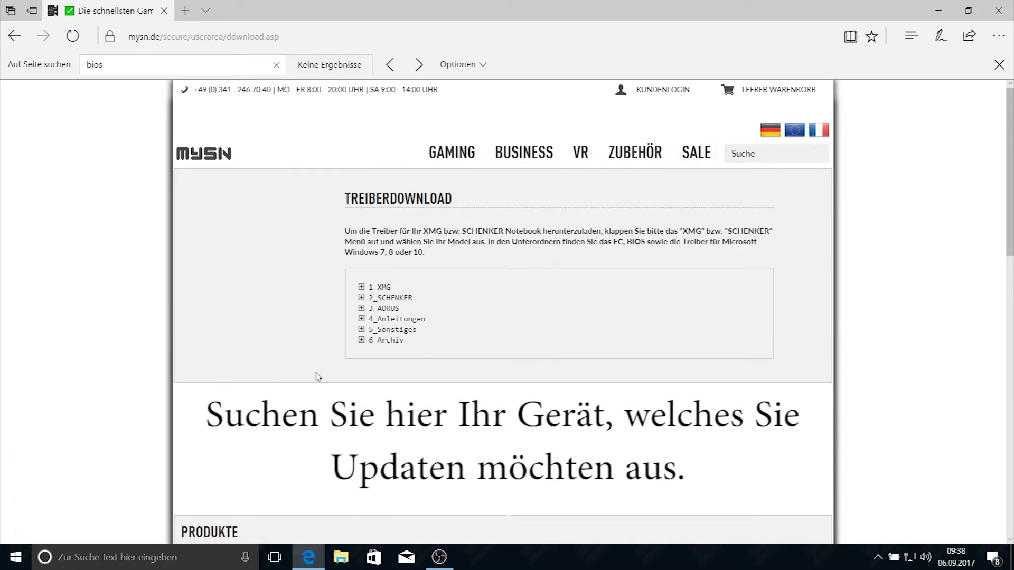
Step: In the driver download tree, expand 2_SCHENKER, SCHENKER SLIM 14_und_15 and SLIM_15_N751BU down to the BIOS files
left_click(361, 297)
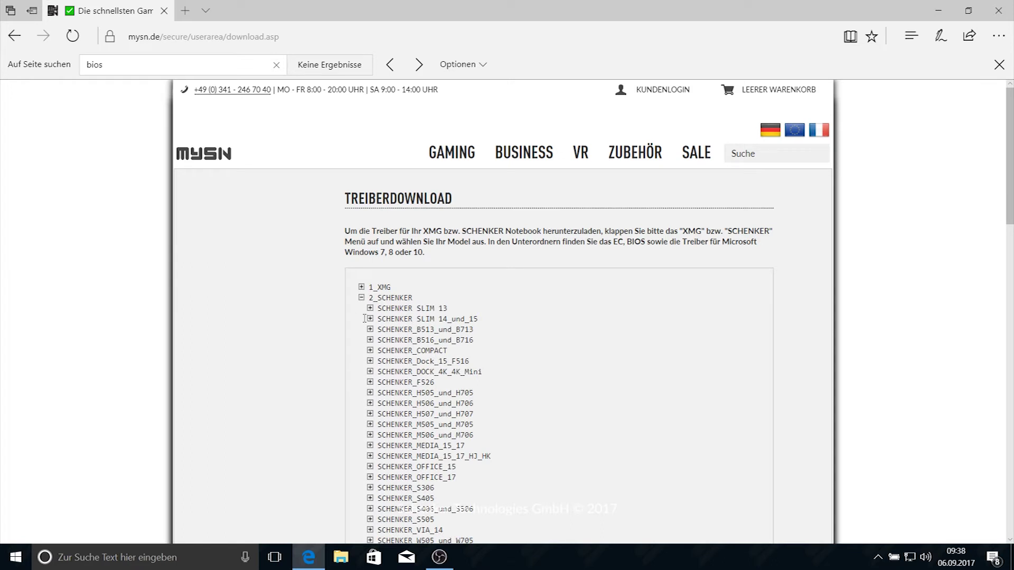
left_click(370, 319)
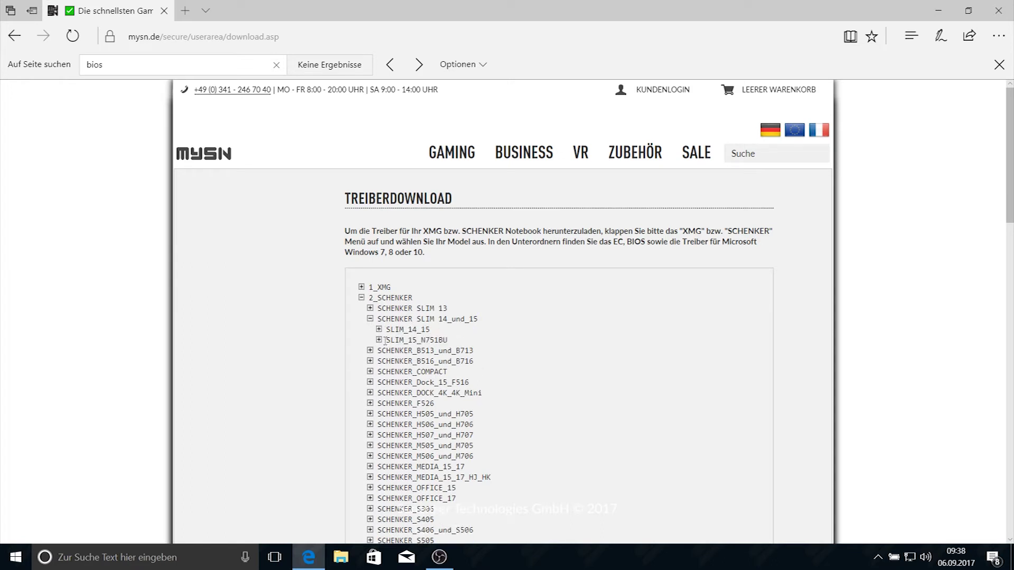
left_click(379, 340)
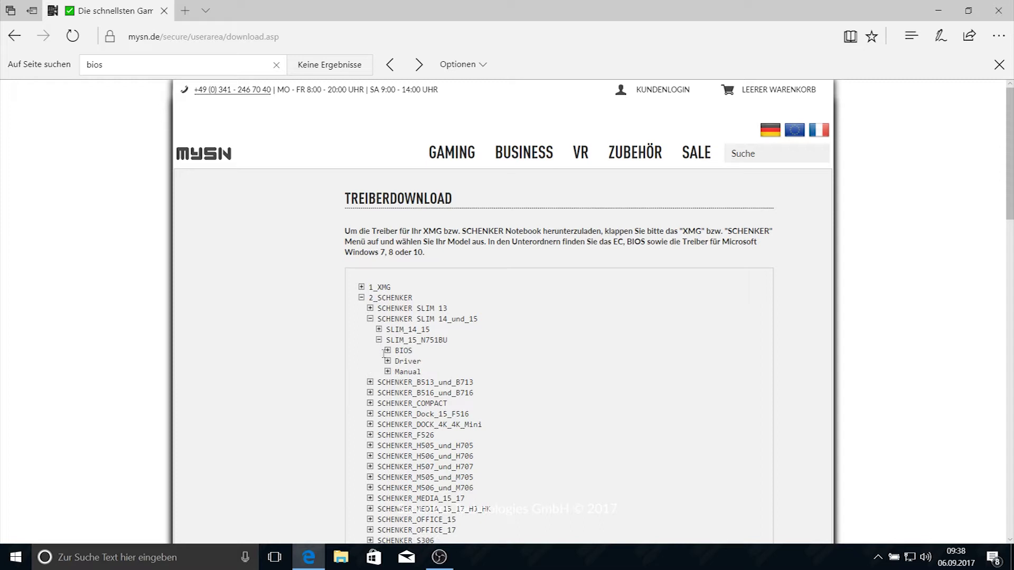
left_click(387, 351)
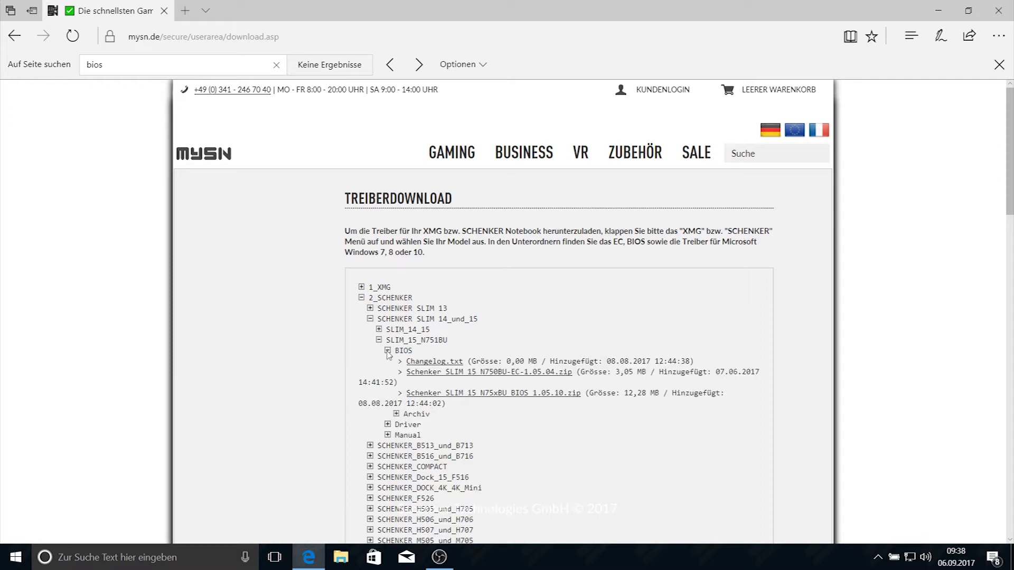
Step: Save Schenker_SLIM_15_N750BU-EC-1.05.04.zip and Schenker_SLIM_15_N75xBU_BIOS_1.05.10.zip to the Downloads folder
right_click(468, 375)
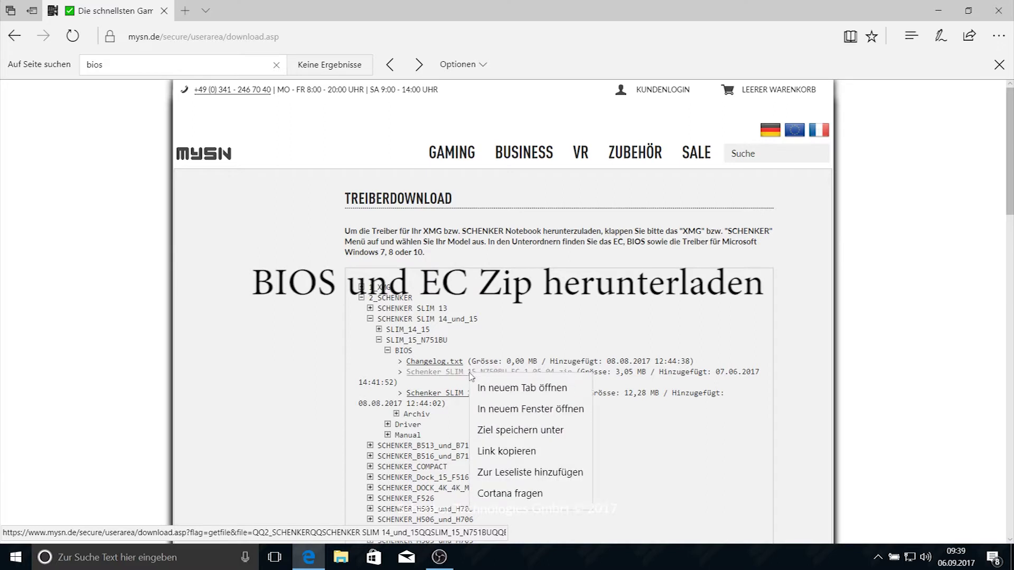
left_click(507, 438)
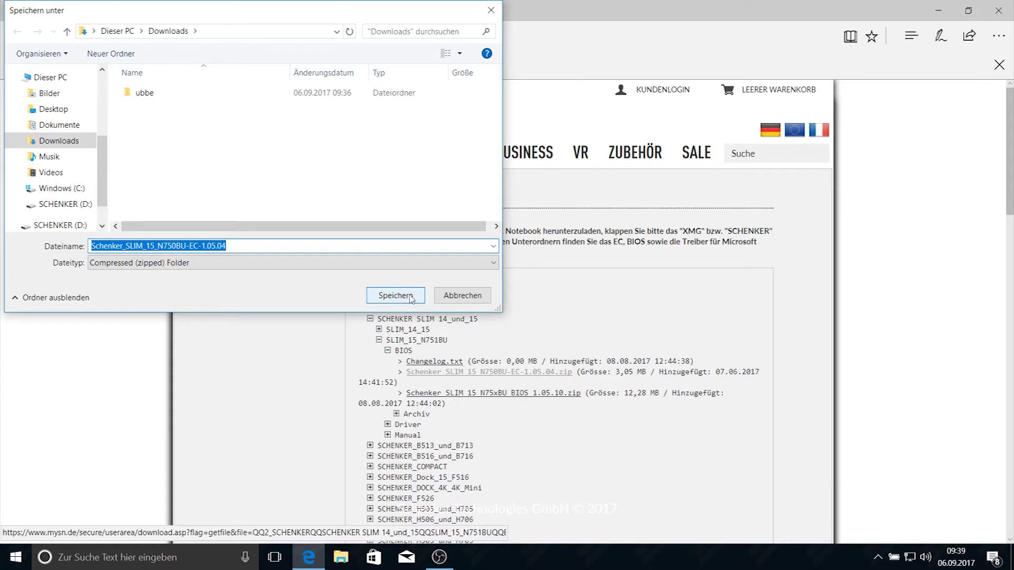
left_click(412, 296)
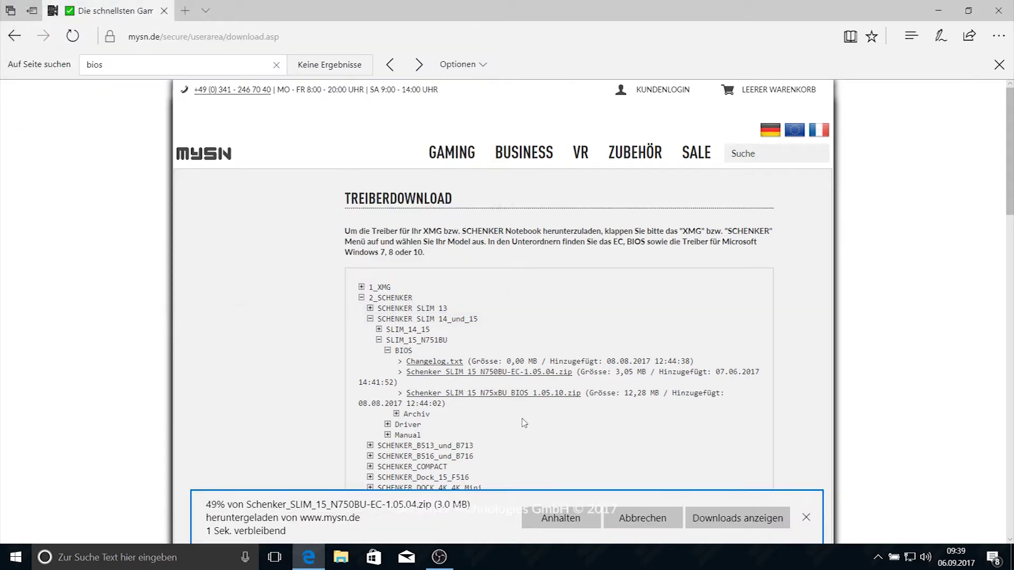
right_click(514, 396)
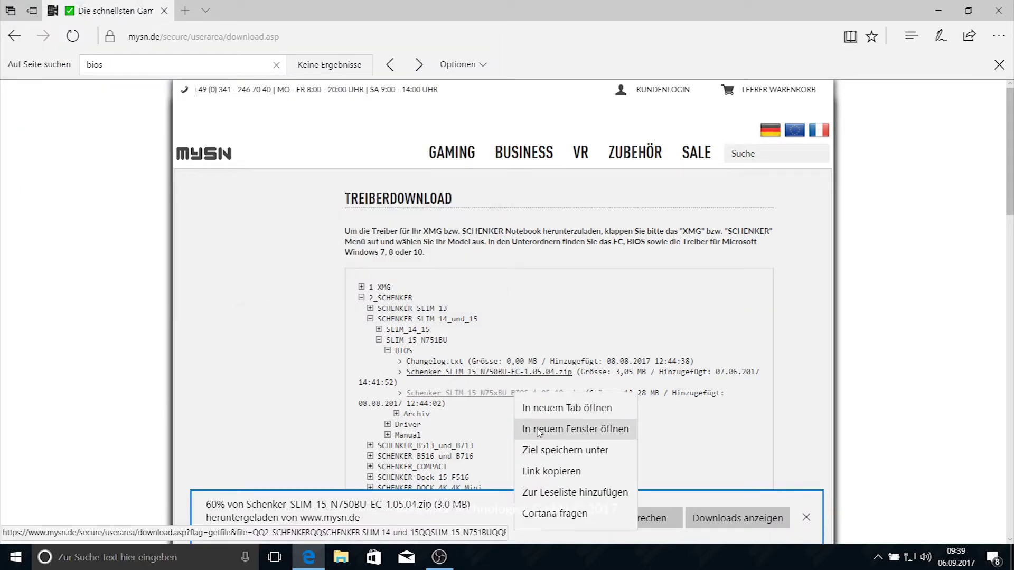
left_click(541, 451)
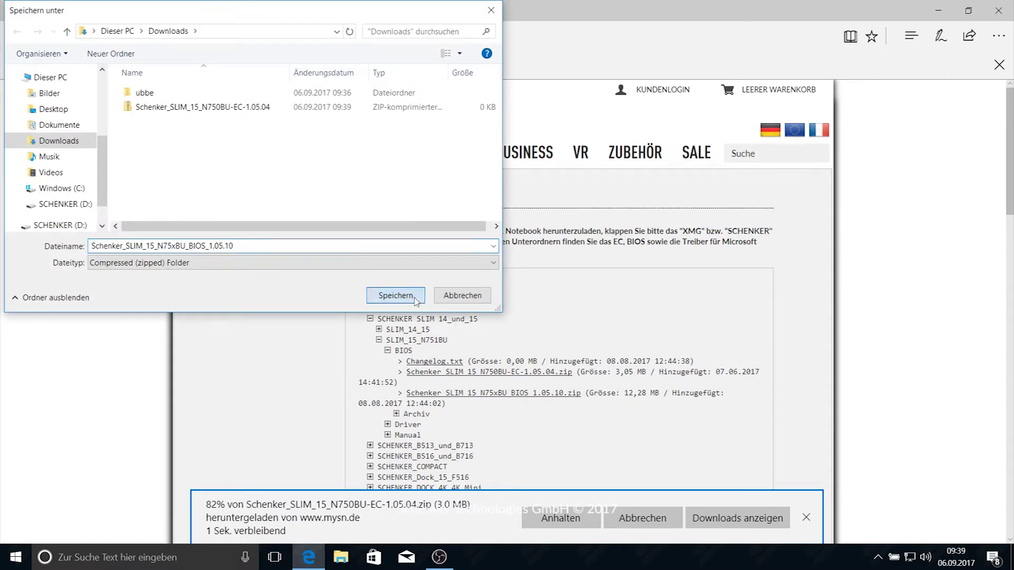
left_click(407, 297)
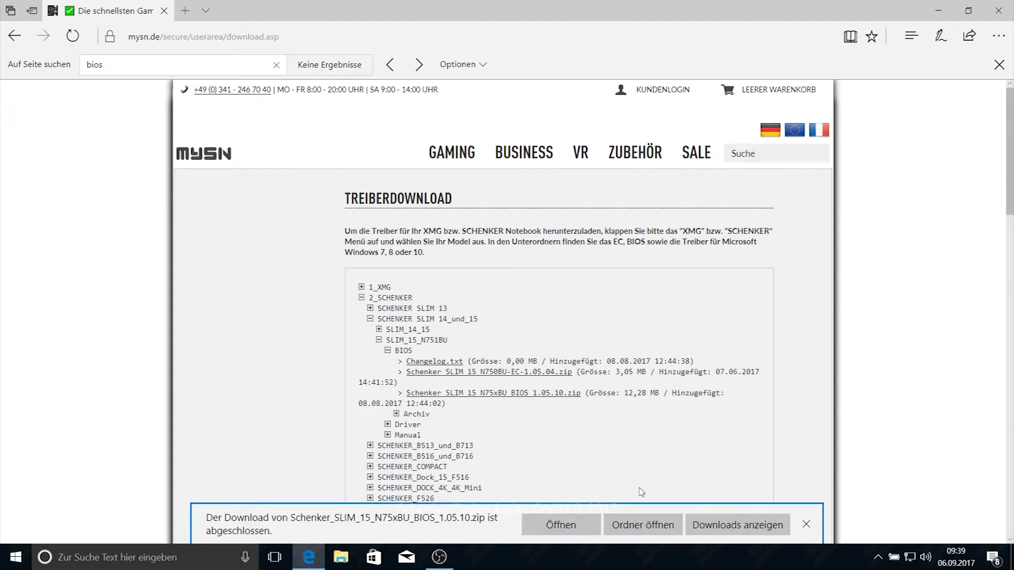
Step: Open the folder with the downloads, extract Schenker_SLIM_15_N750BU-EC-1.05.04.zip there, and close the window with the extracted files
left_click(629, 520)
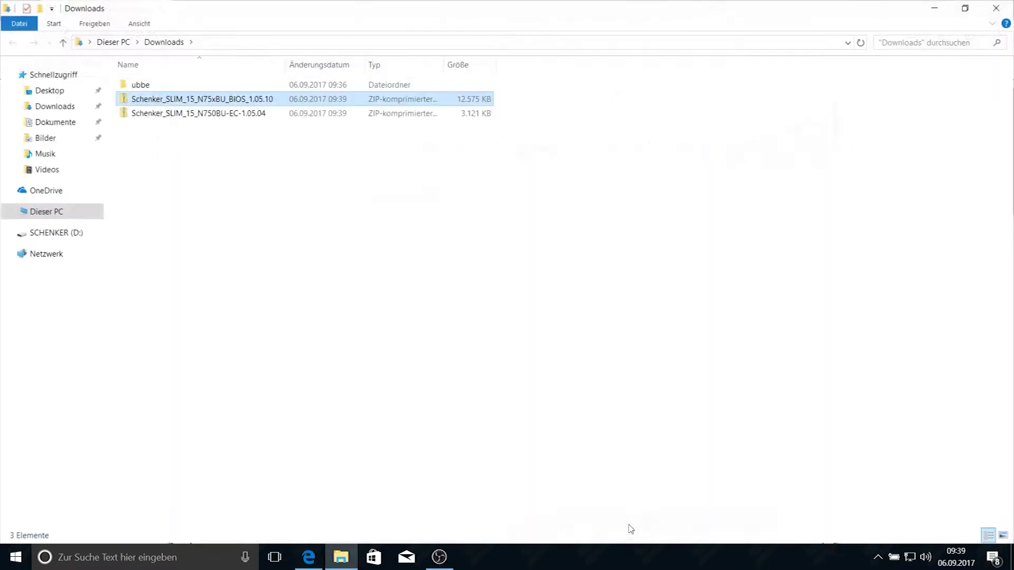
right_click(212, 113)
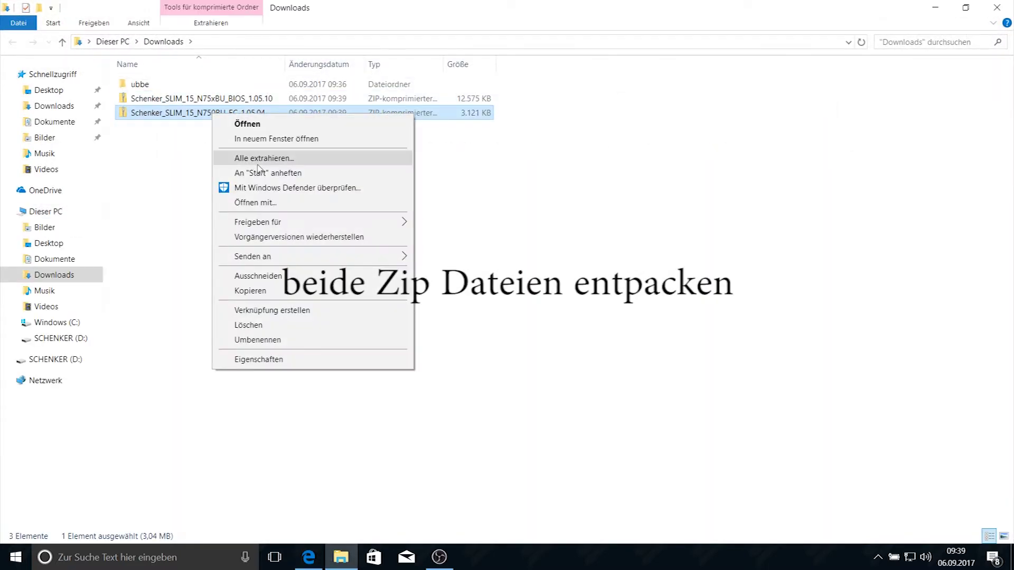
left_click(258, 164)
left_click(571, 412)
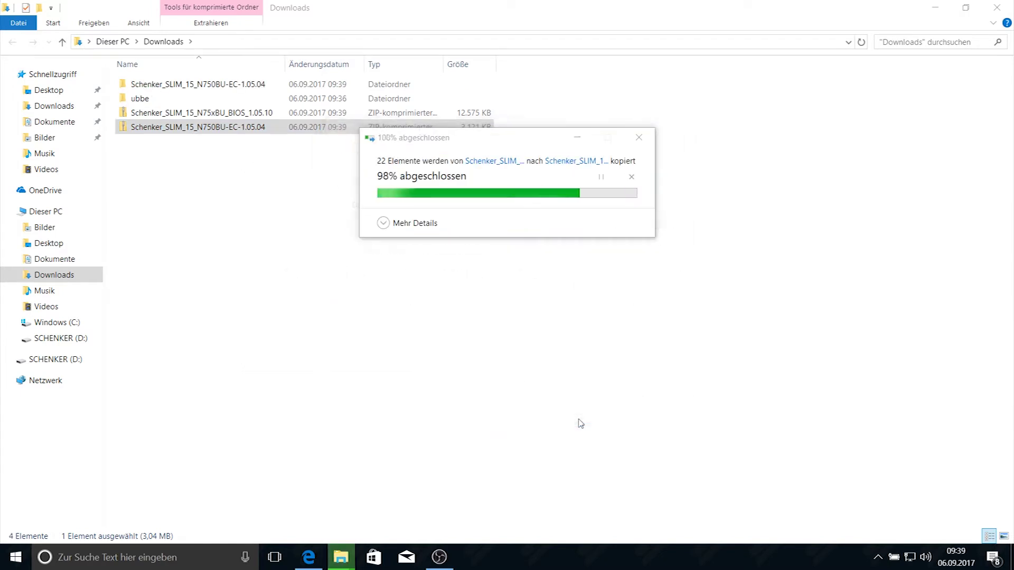
left_click(997, 8)
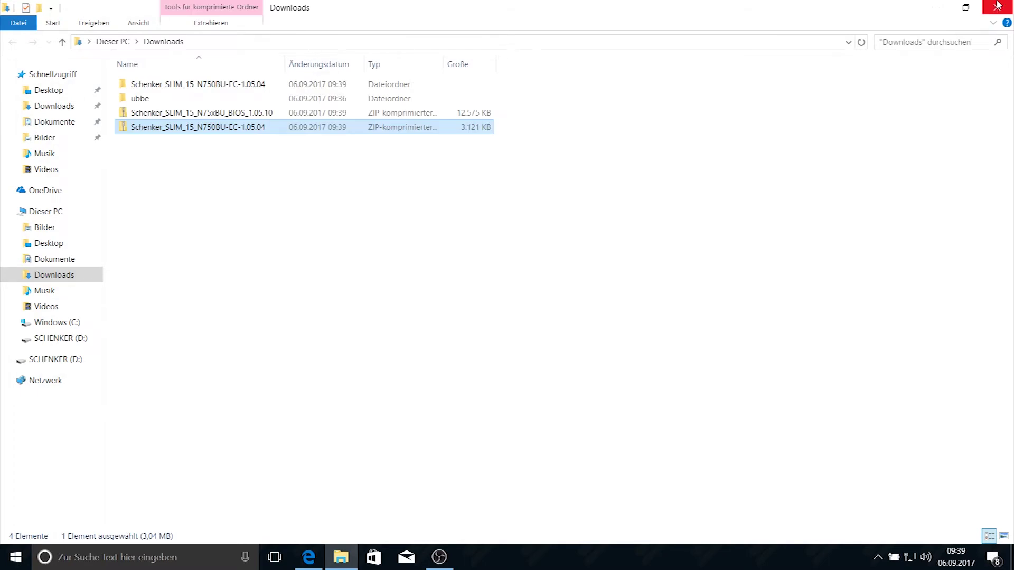
Step: Extract Schenker_SLIM_15_N75xBU_BIOS_1.05.10.zip into its own folder in Downloads and close the window with the extracted files
right_click(248, 113)
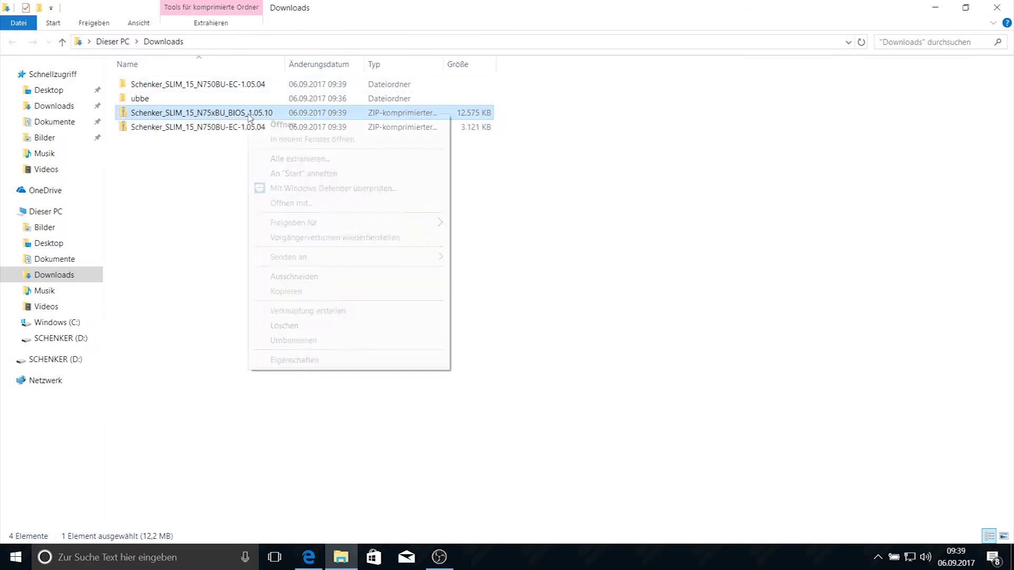
left_click(346, 158)
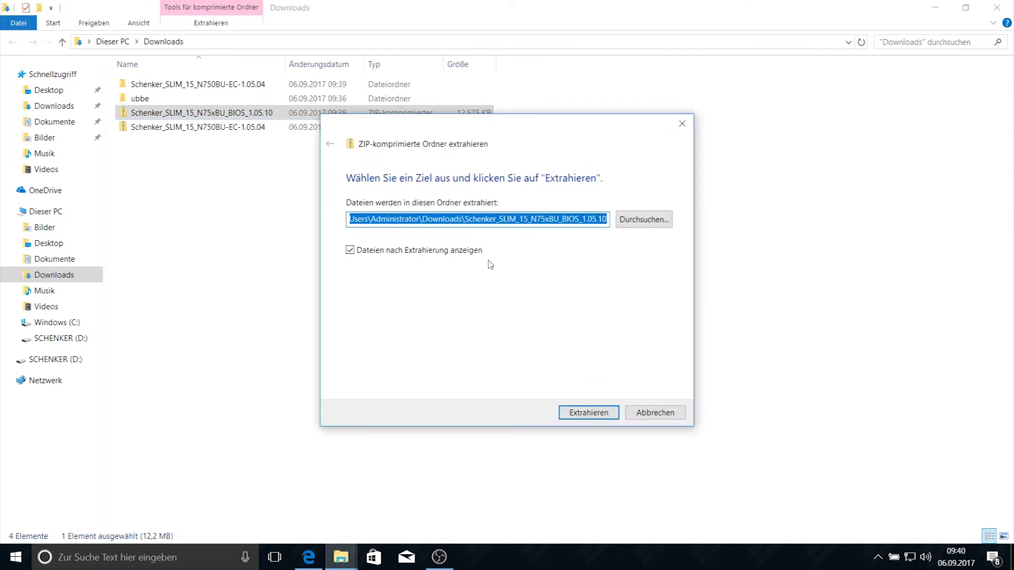
left_click(588, 411)
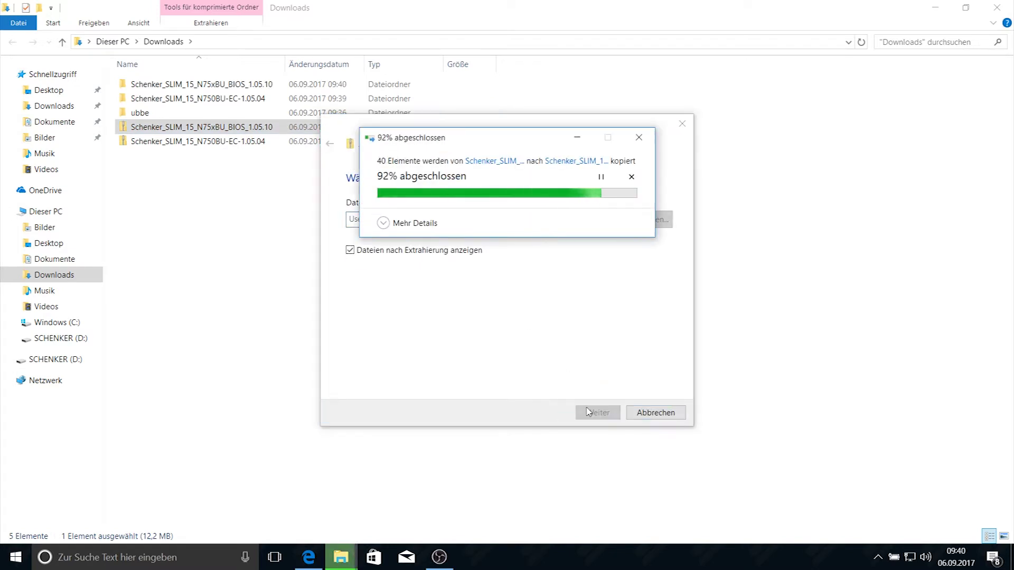
left_click(997, 7)
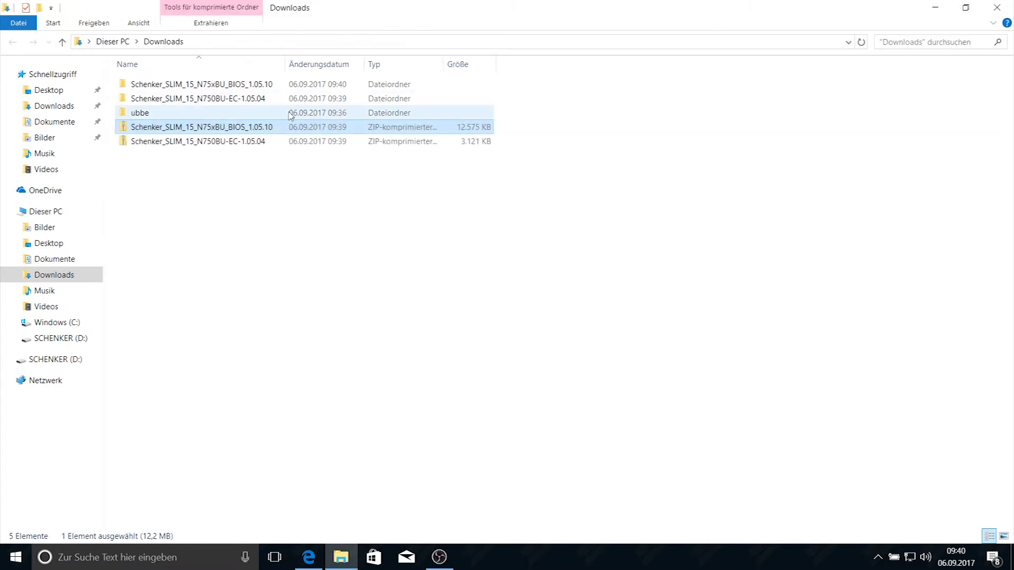
Step: Delete the BIOS and EC ZIP archives from the Downloads folder, keeping the extracted folders
right_click(235, 128)
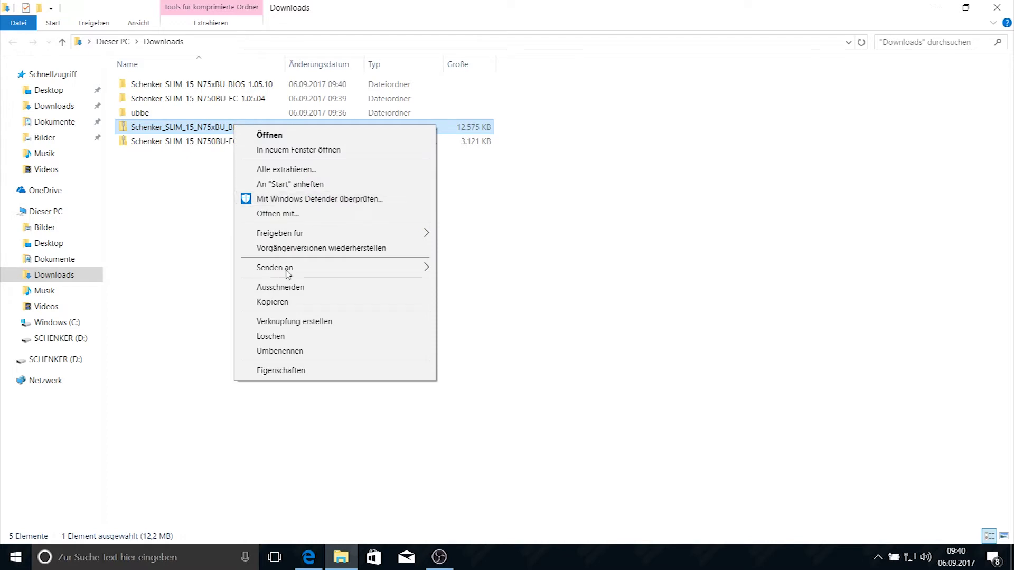
left_click(285, 337)
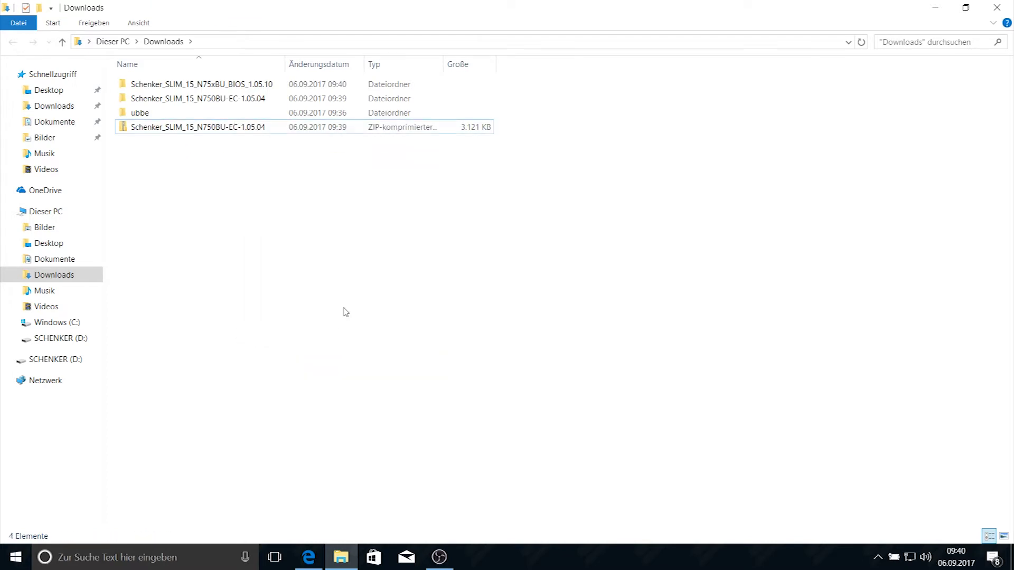
right_click(218, 129)
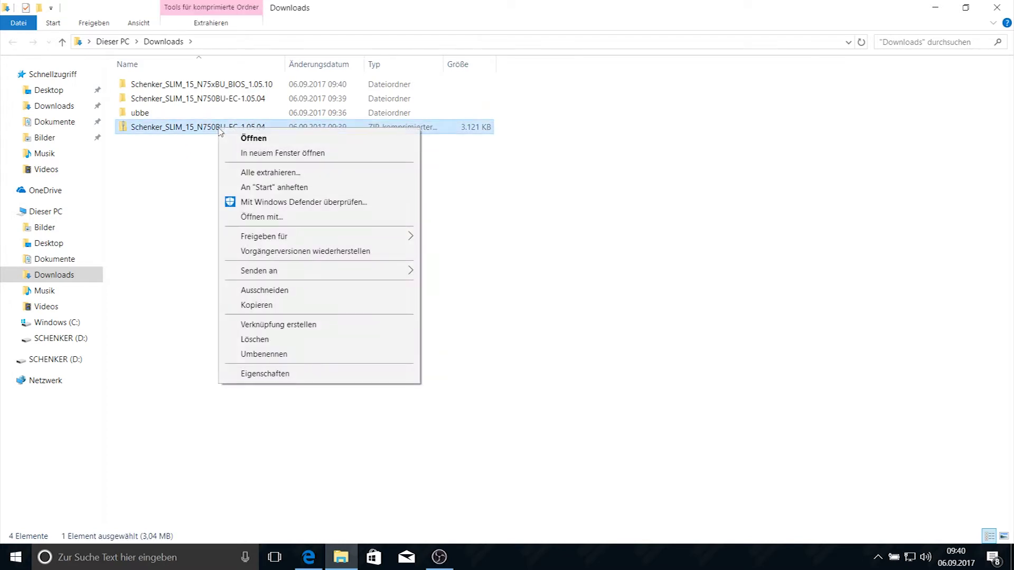
left_click(249, 336)
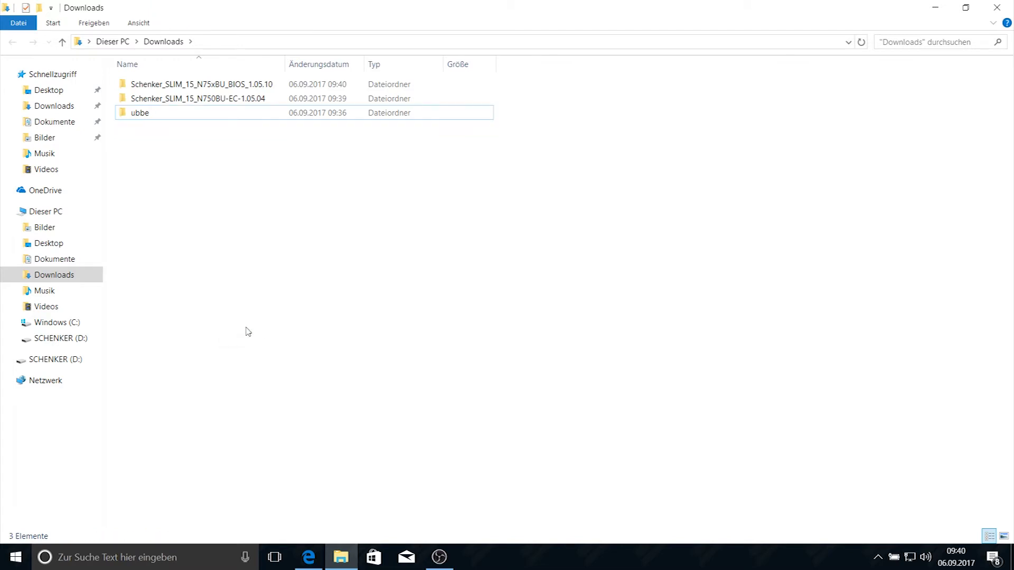
Step: Move everything in the nested Schenker_SLIM_15_N750BU-EC-1.05.04 folder up one level into its parent folder and delete the emptied inner folder
double_click(241, 102)
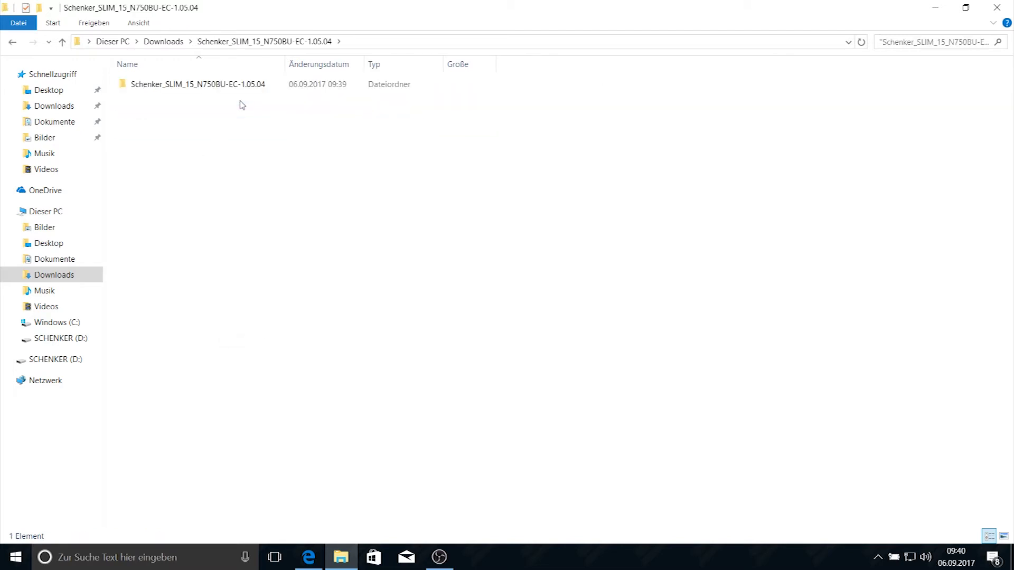
double_click(253, 89)
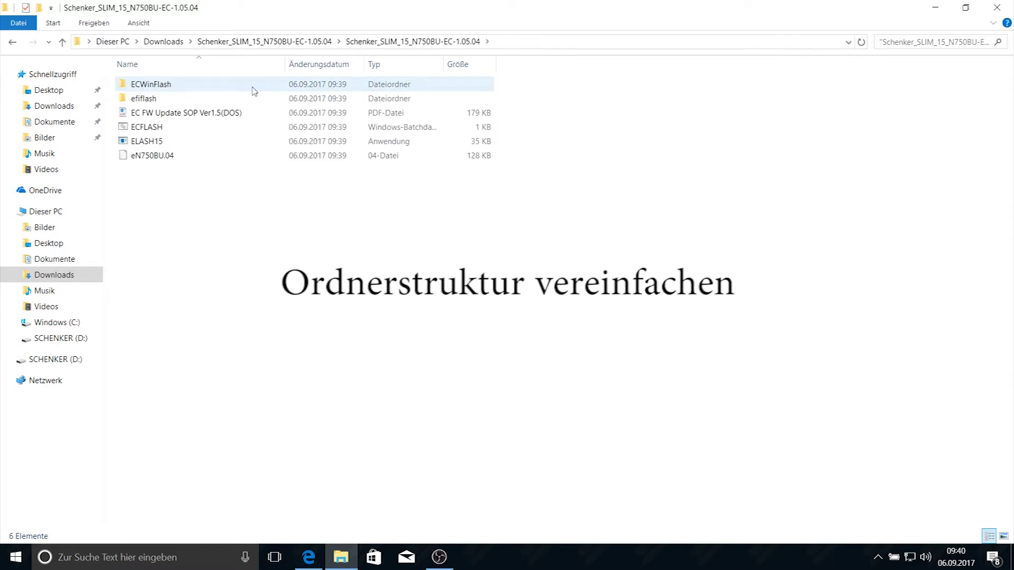
left_click_drag(215, 181, 158, 87)
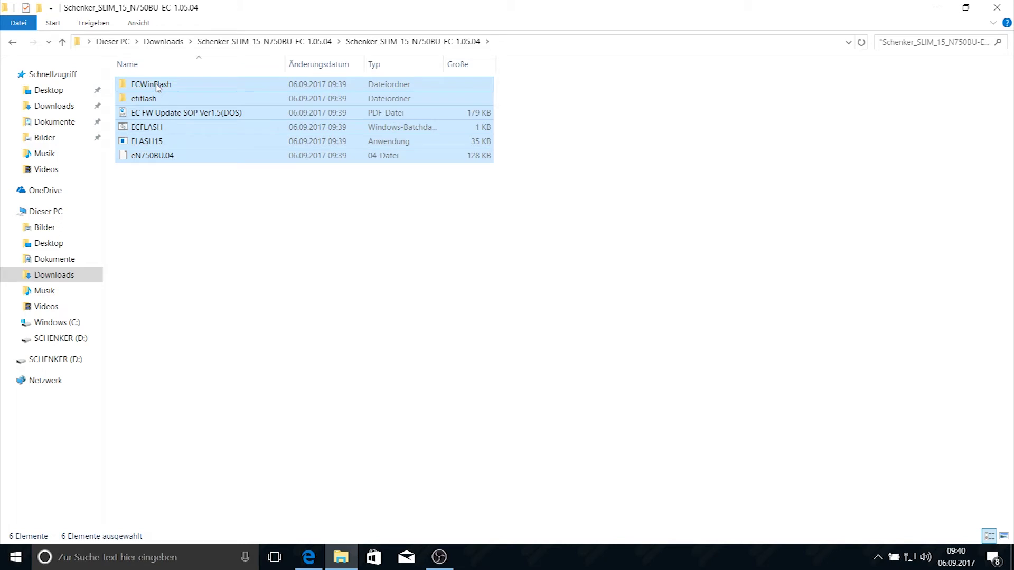
right_click(157, 87)
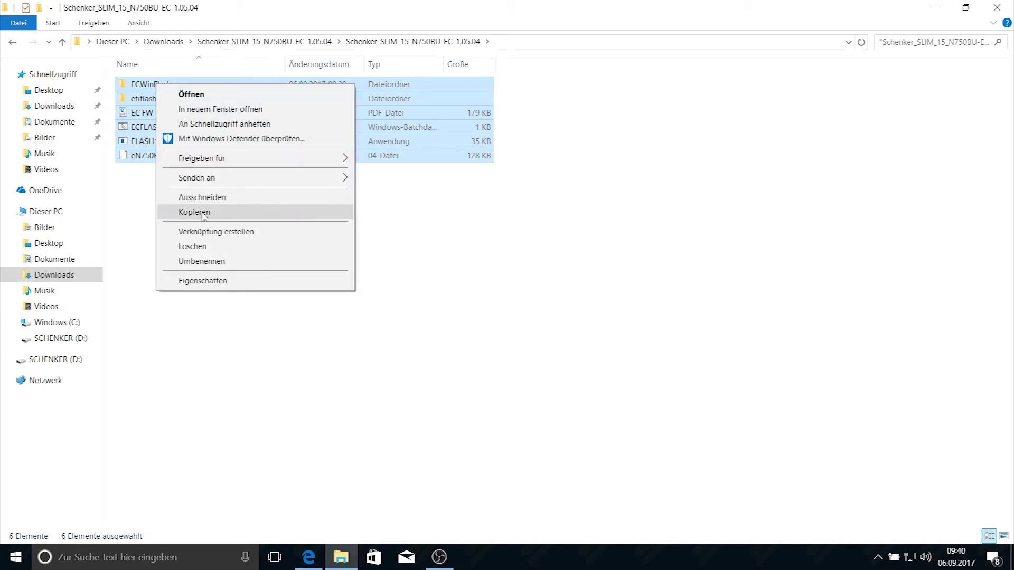
left_click(218, 198)
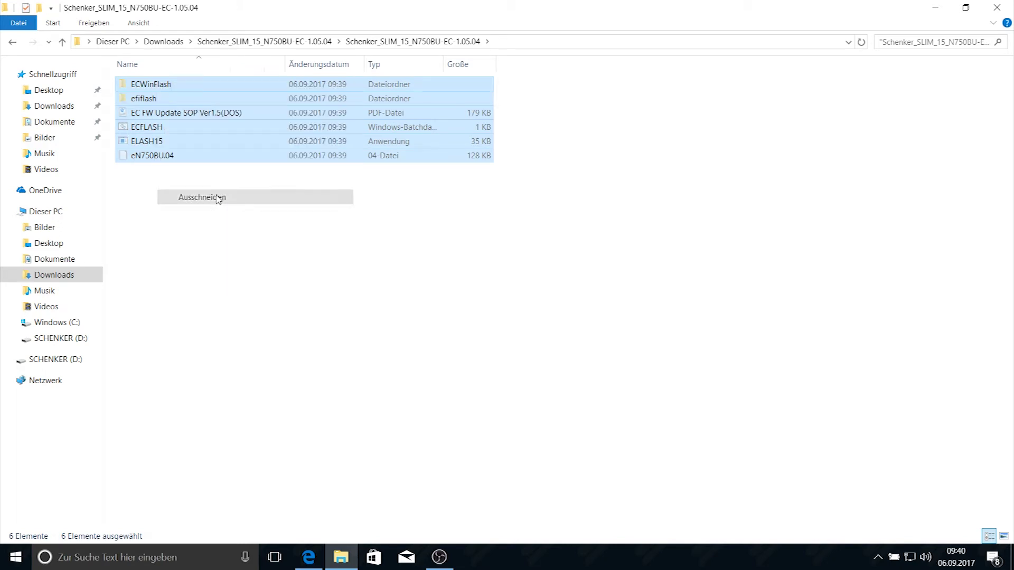
left_click(12, 43)
right_click(173, 156)
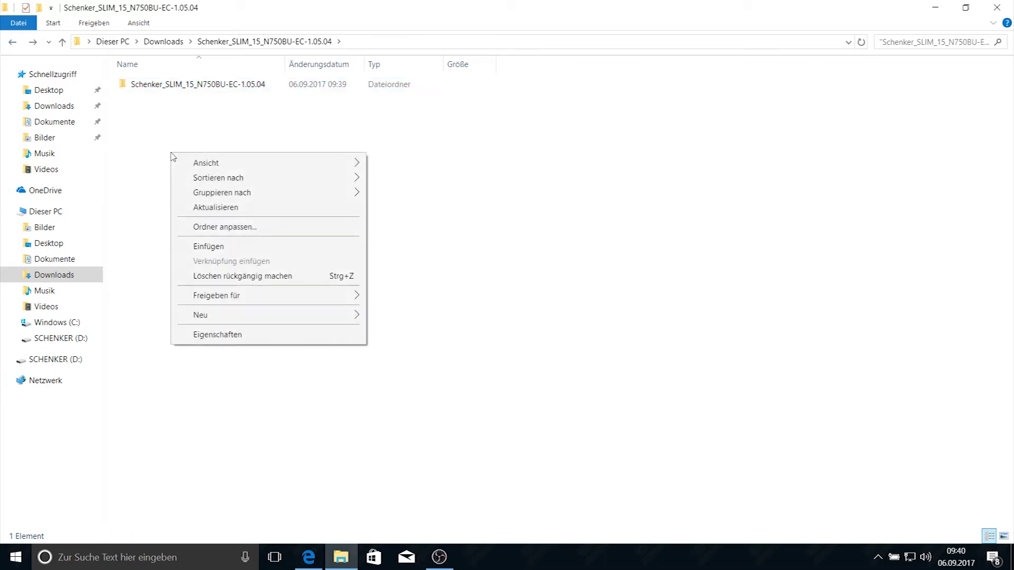
left_click(248, 247)
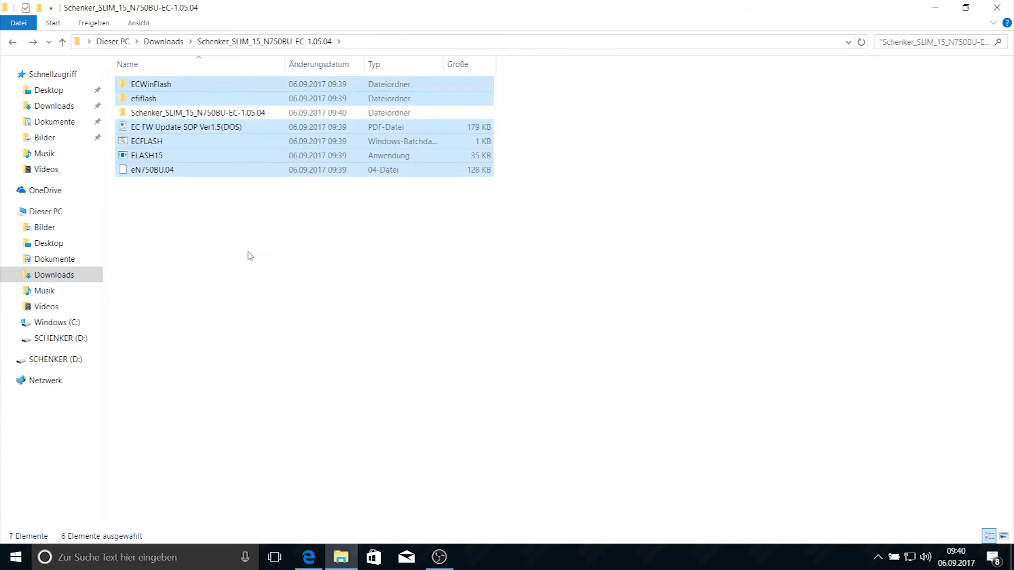
right_click(213, 112)
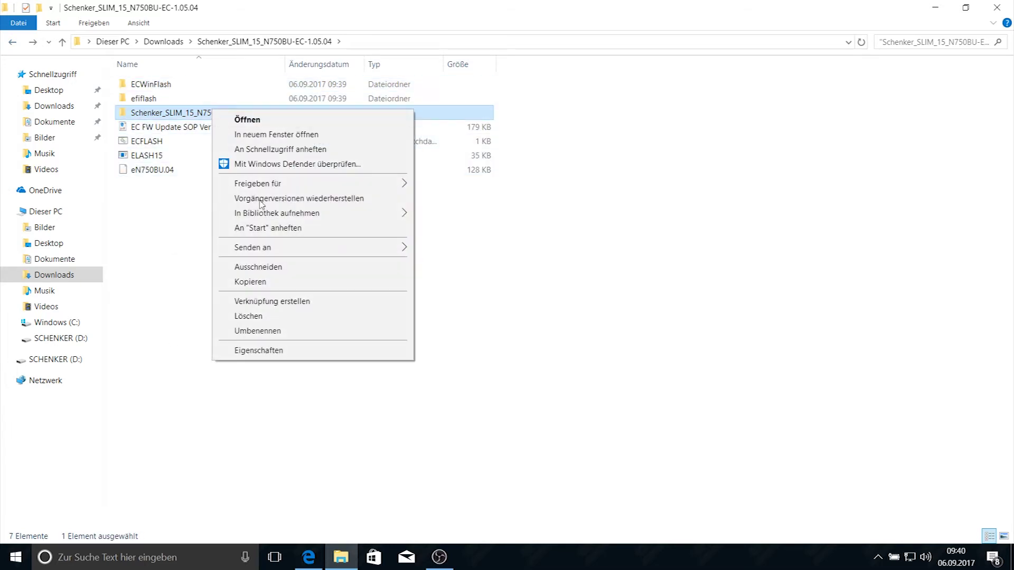
left_click(258, 315)
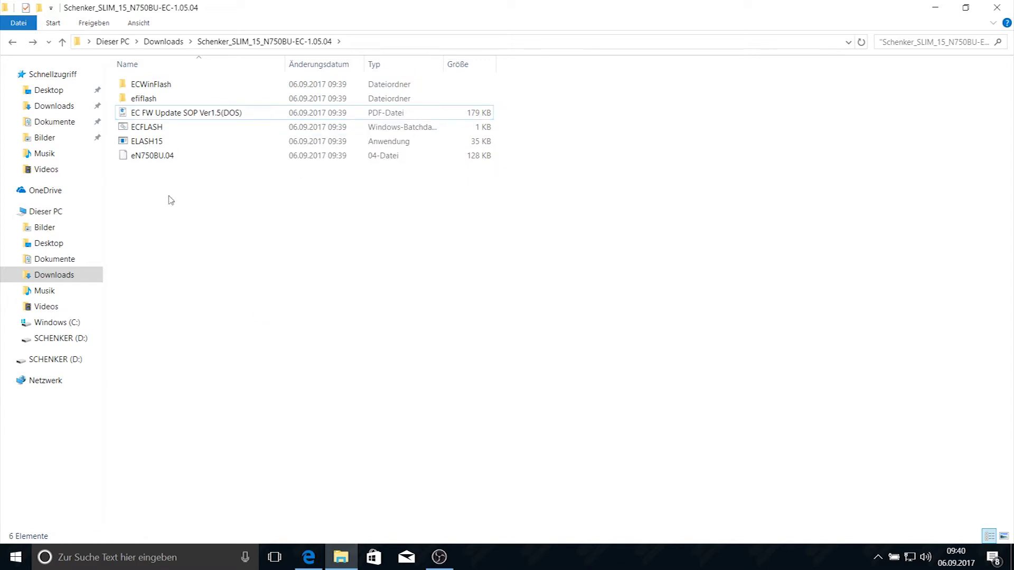
Step: Rename the Schenker_SLIM_15_N750BU-EC-1.05.04 folder in Downloads as EC
left_click(12, 43)
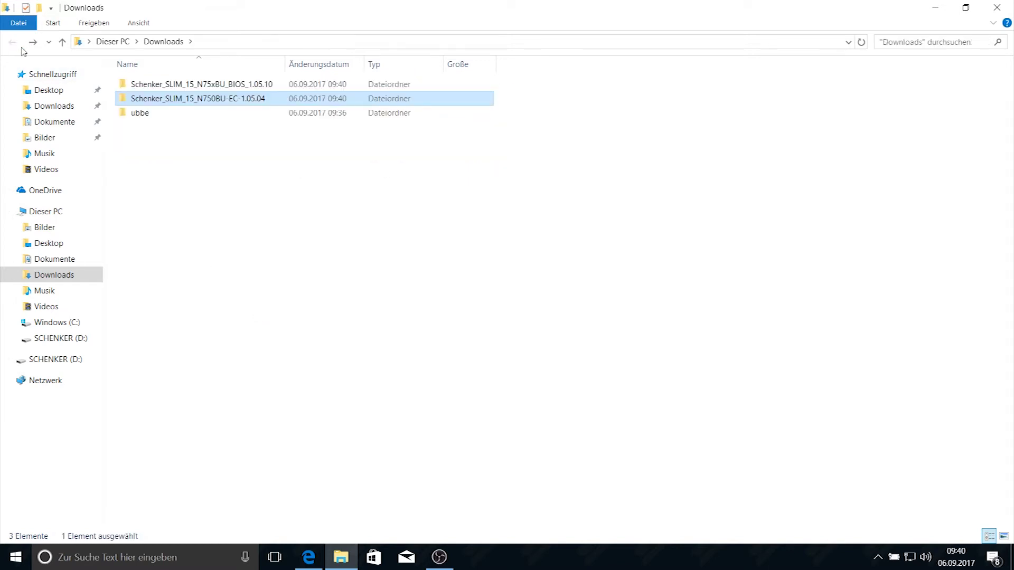
left_click(145, 105)
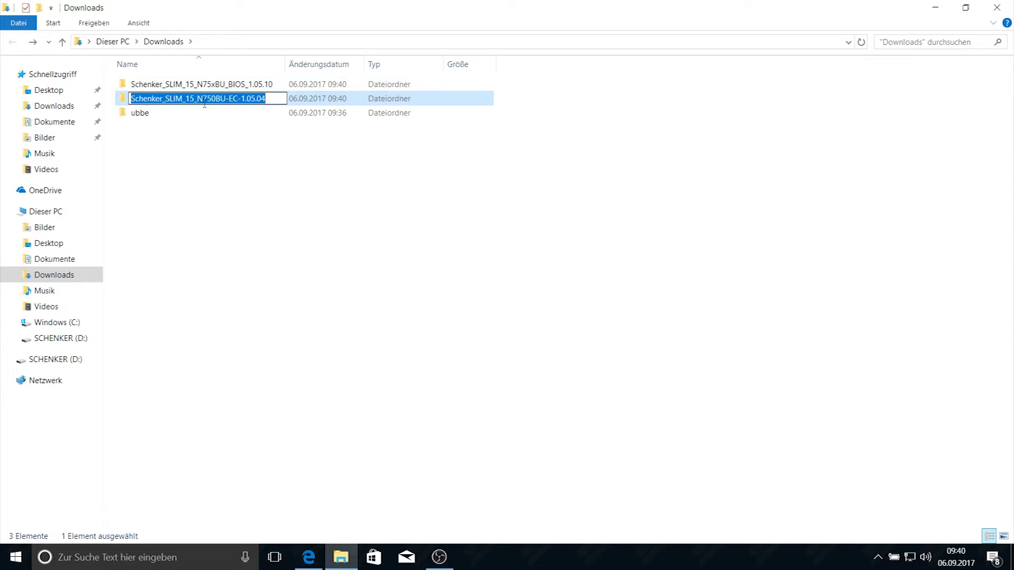
left_click_drag(230, 101, 110, 94)
key("BackSpace")
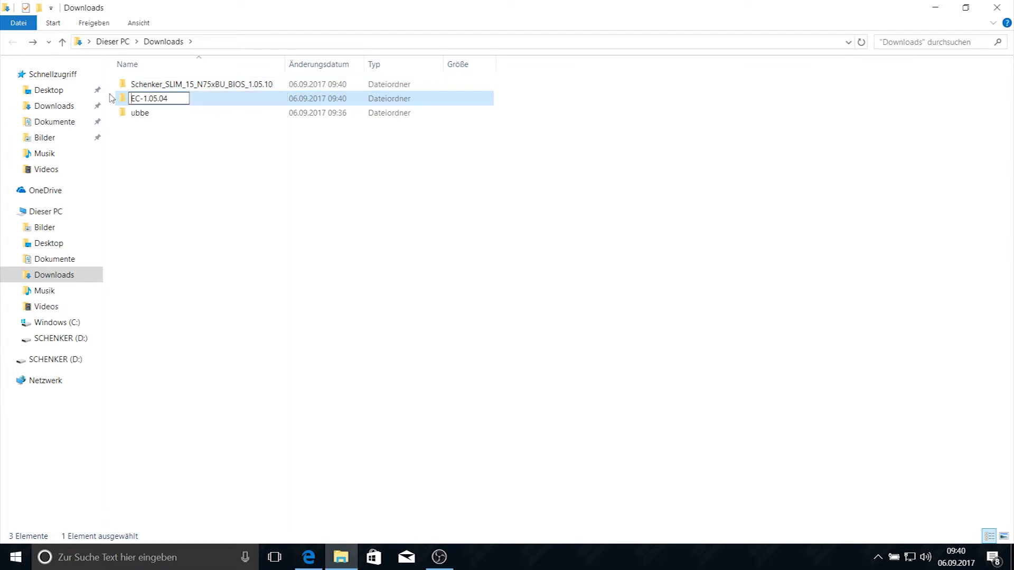
key("Delete")
key("Delete")
key("Delete")
key("Delete")
key("Delete")
key("Delete")
key("Delete")
key("Delete")
key("Return")
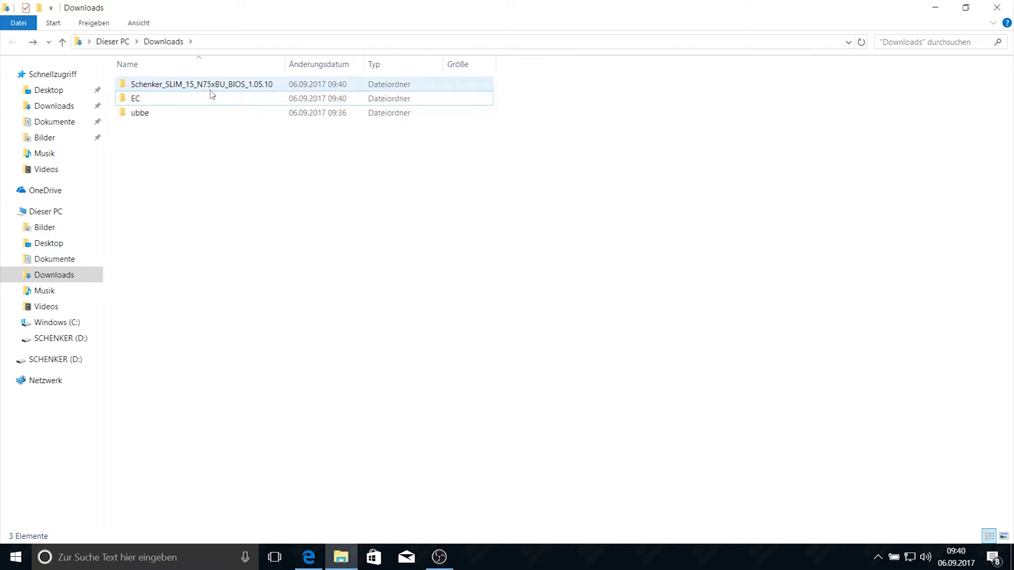
Step: Move all files from N750BU_BIOS_1.05.10_sch up into Schenker_SLIM_15_N75xBU_BIOS_1.05.10 and delete the emptied inner folder
double_click(210, 88)
double_click(210, 88)
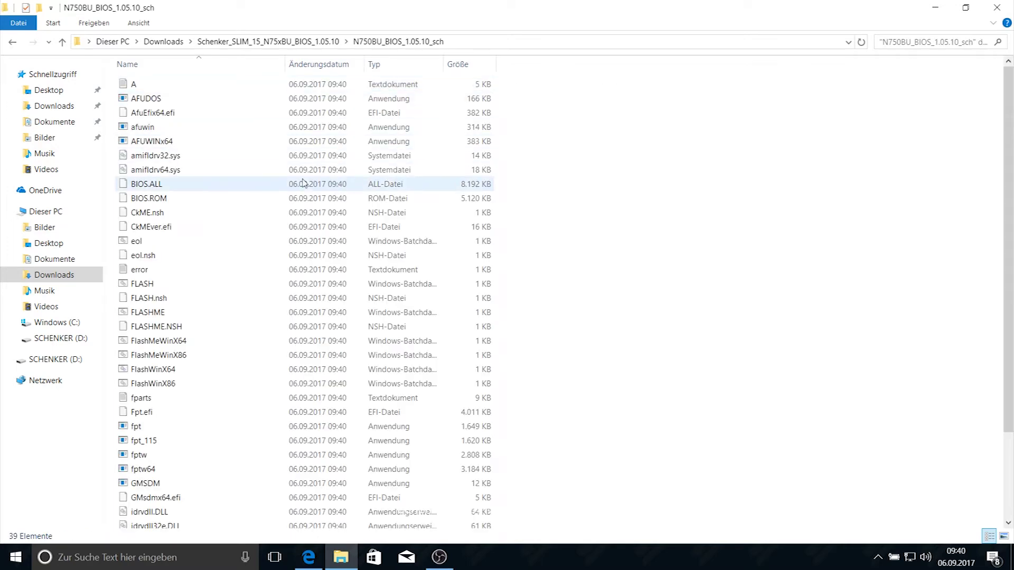
left_click_drag(538, 76, 117, 527)
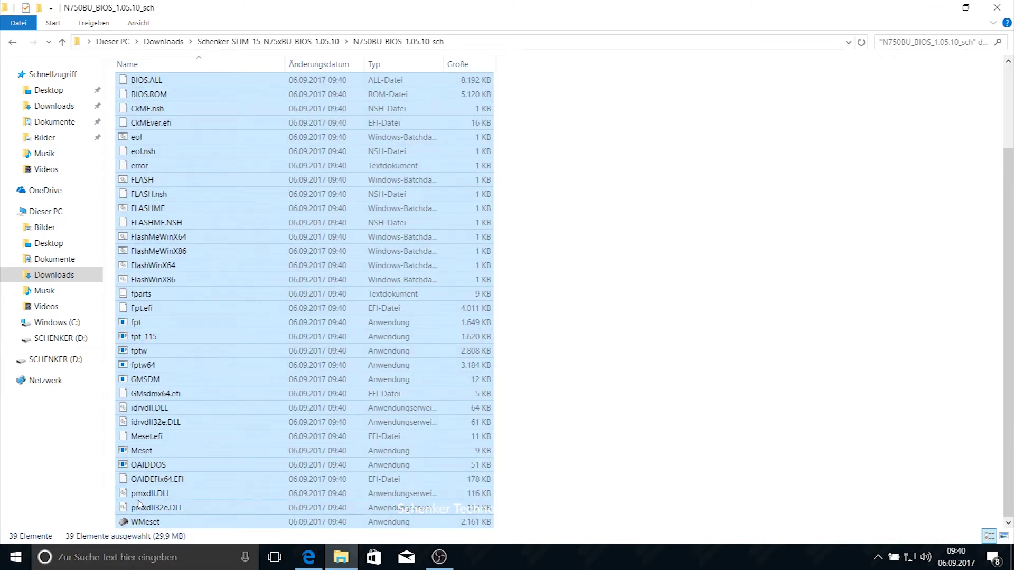
right_click(139, 502)
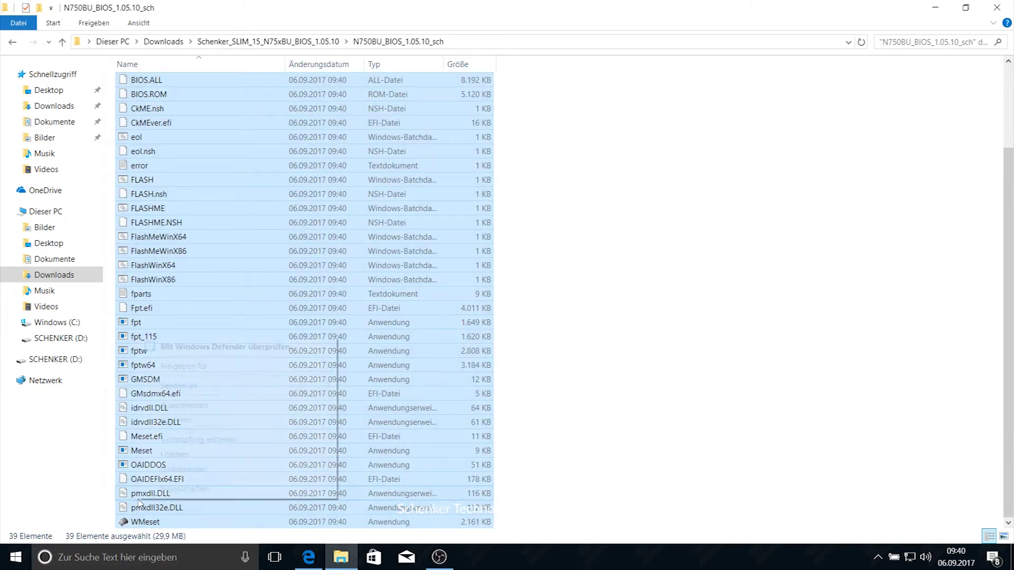
left_click(194, 406)
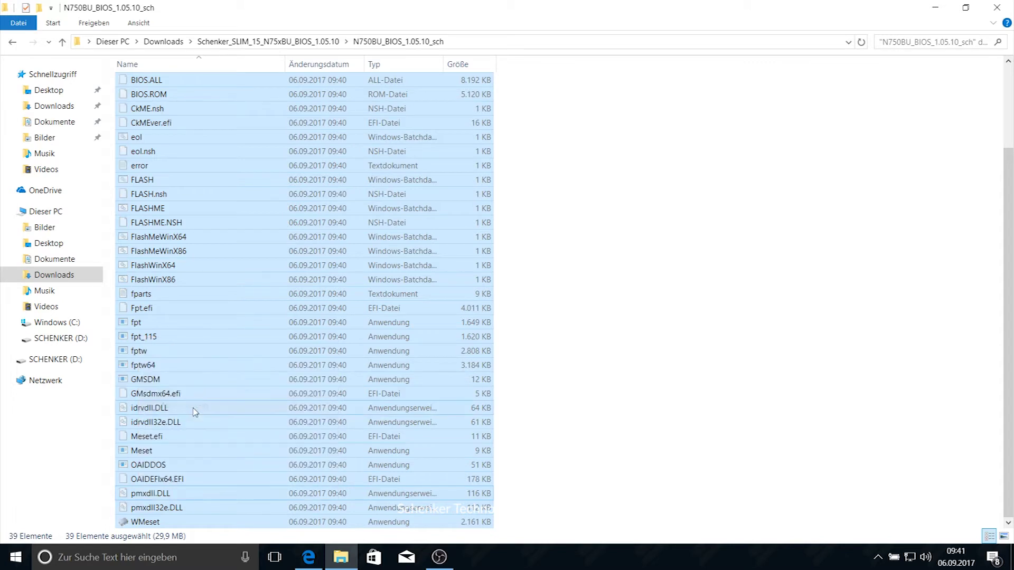
left_click(13, 42)
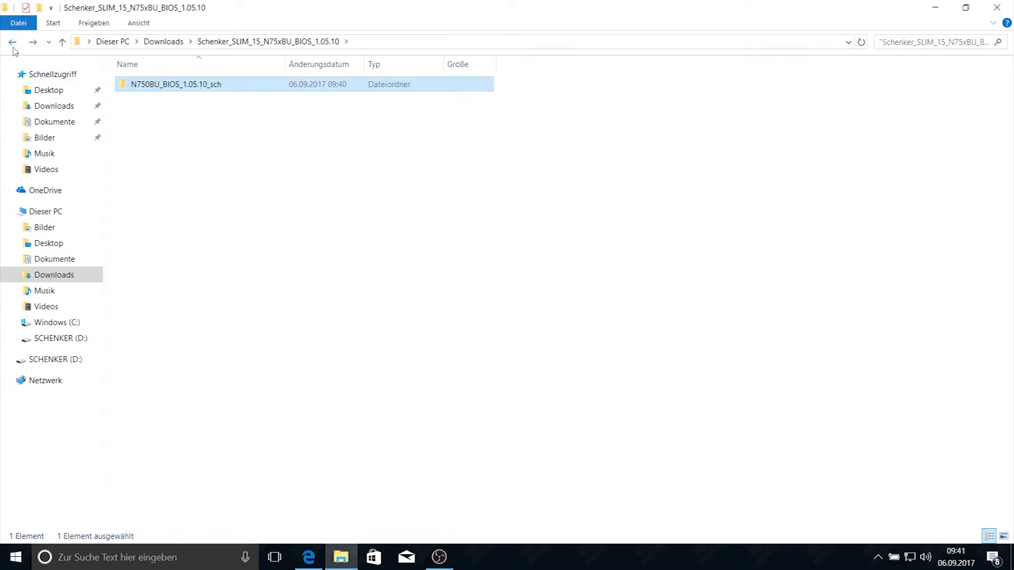
right_click(160, 149)
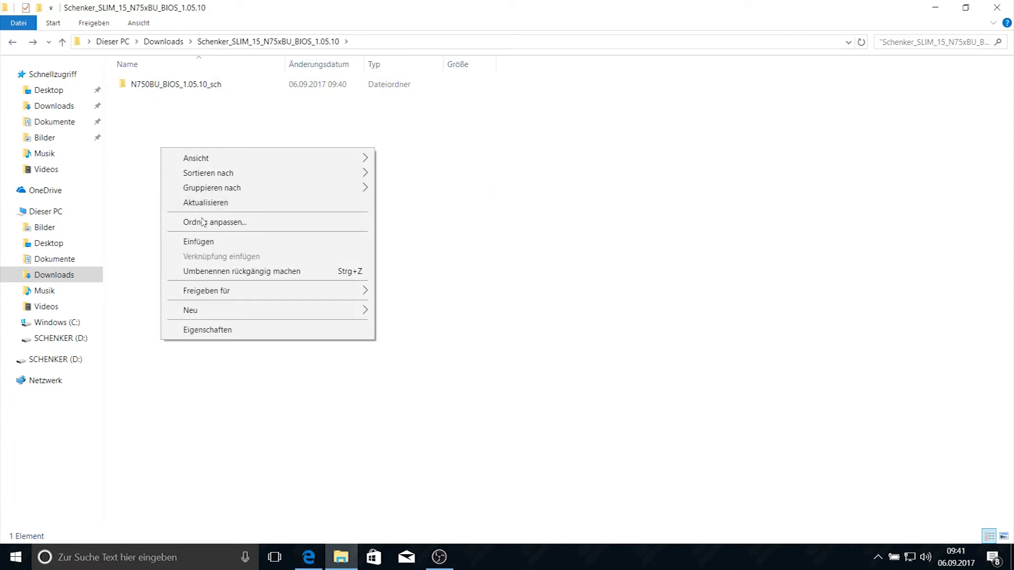
left_click(206, 243)
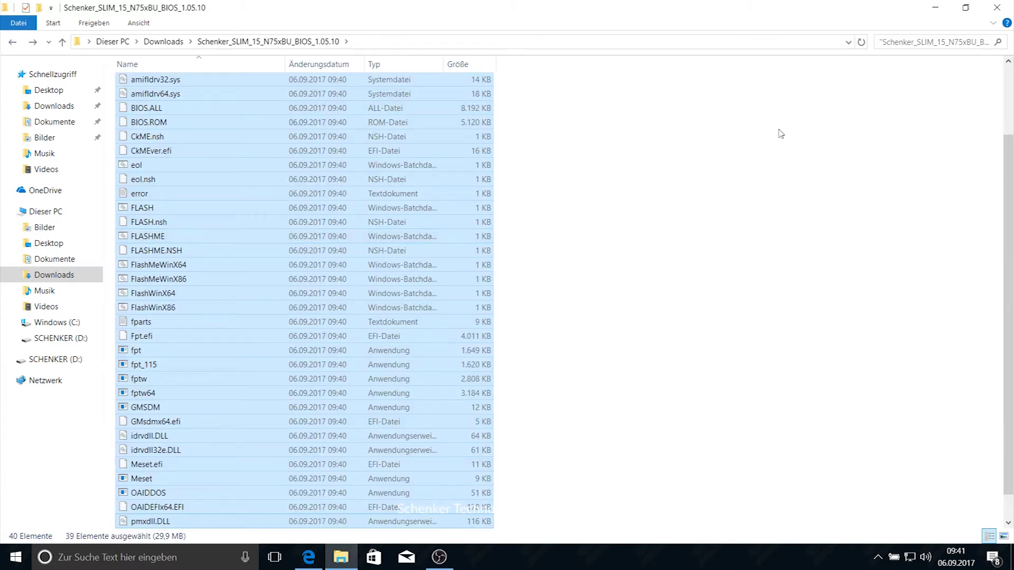
scroll(781, 134, "up", 2)
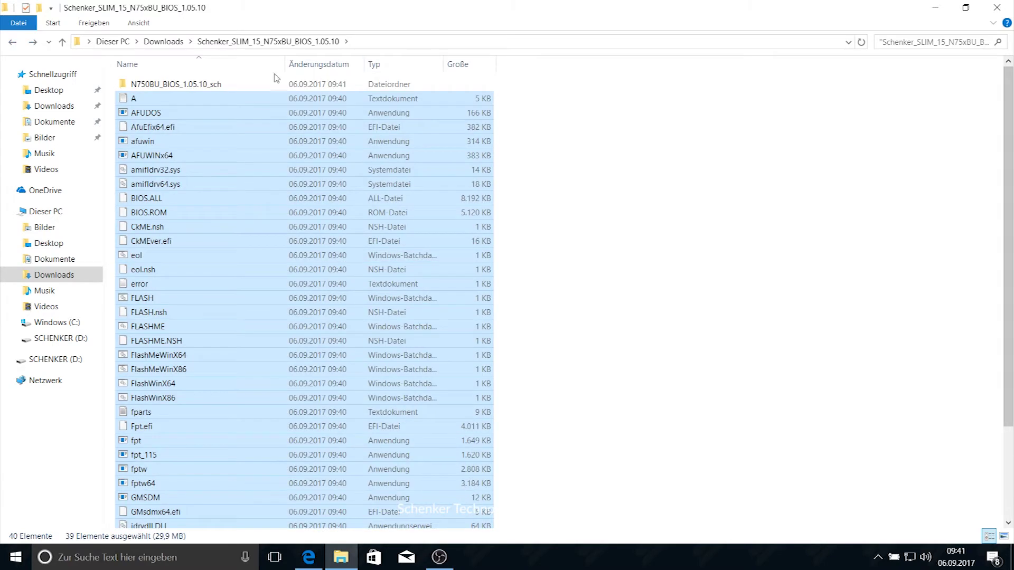
right_click(209, 84)
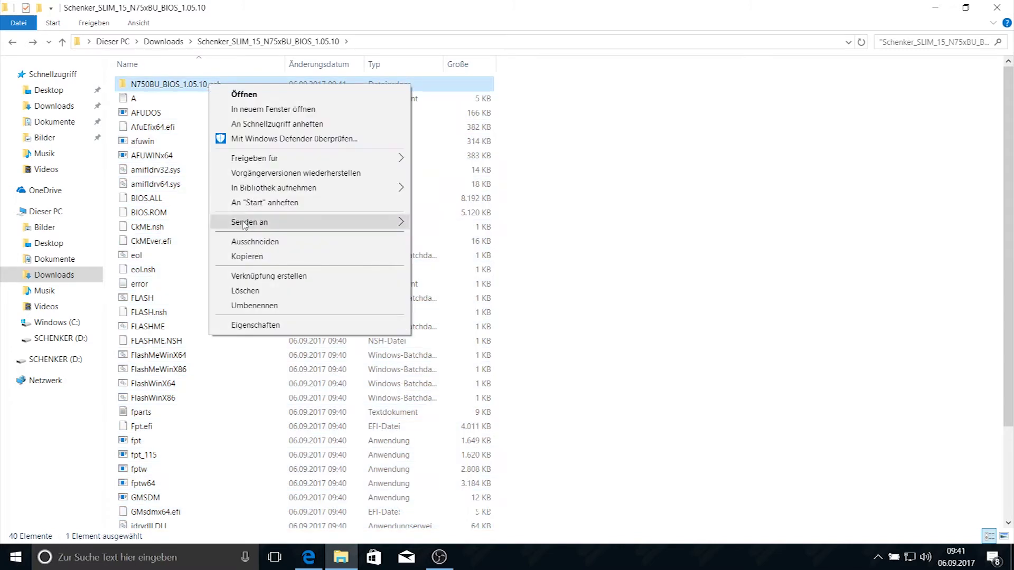
left_click(246, 290)
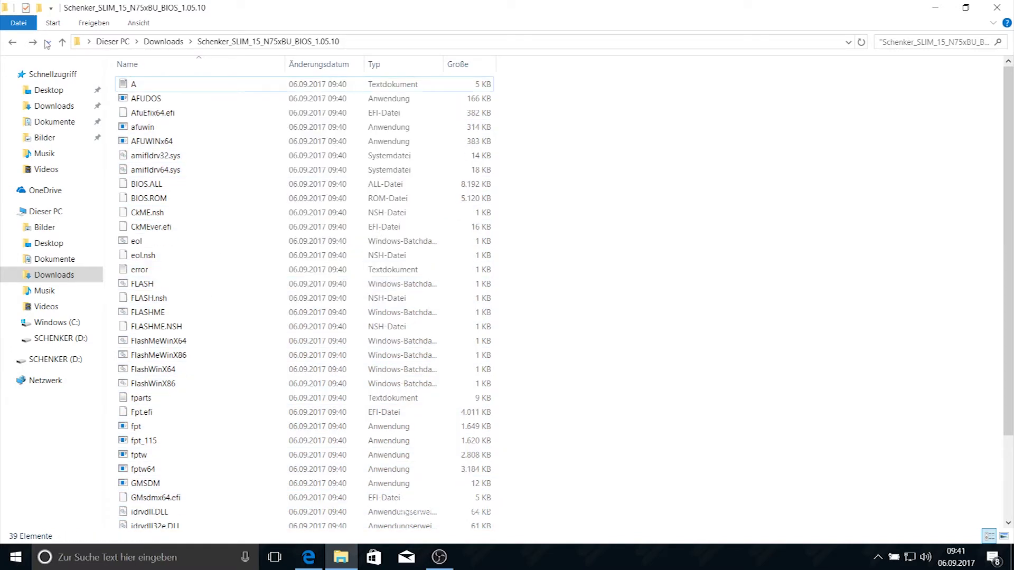
Step: Rename the Schenker_SLIM_15_N75xBU_BIOS_1.05.10 folder in Downloads as BIOS
left_click(7, 46)
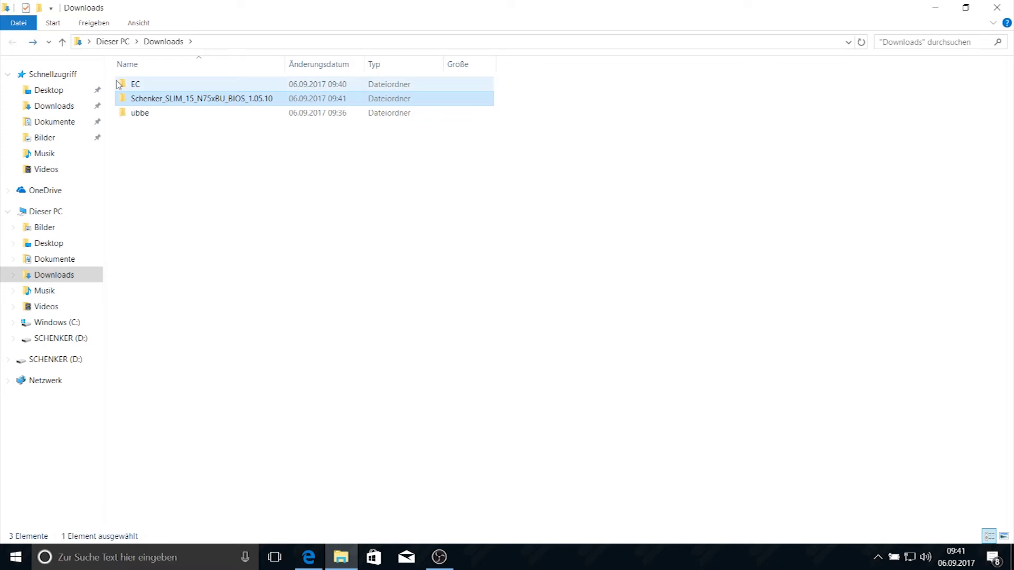
left_click(144, 100)
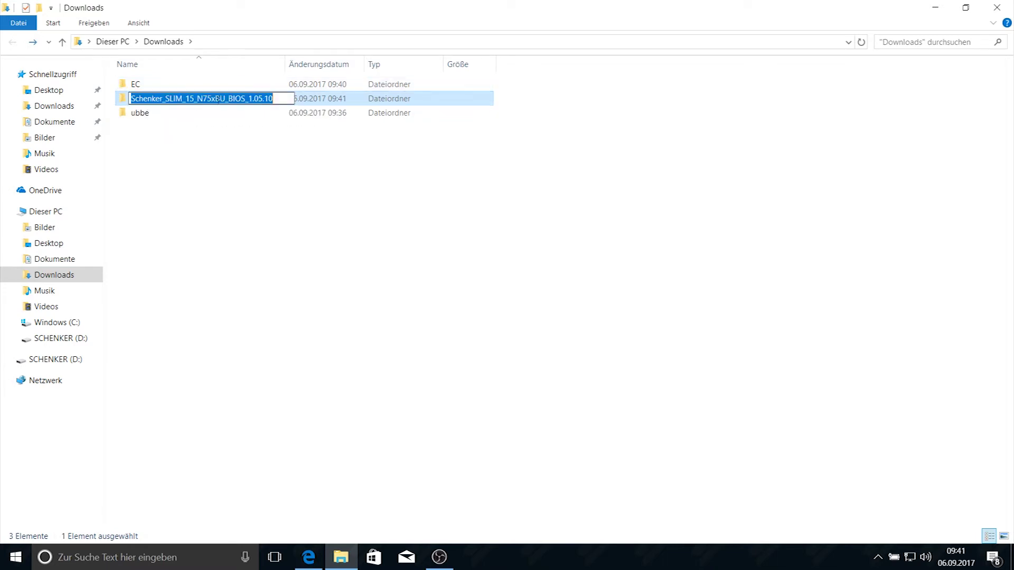
left_click_drag(228, 98, 105, 106)
key("Delete")
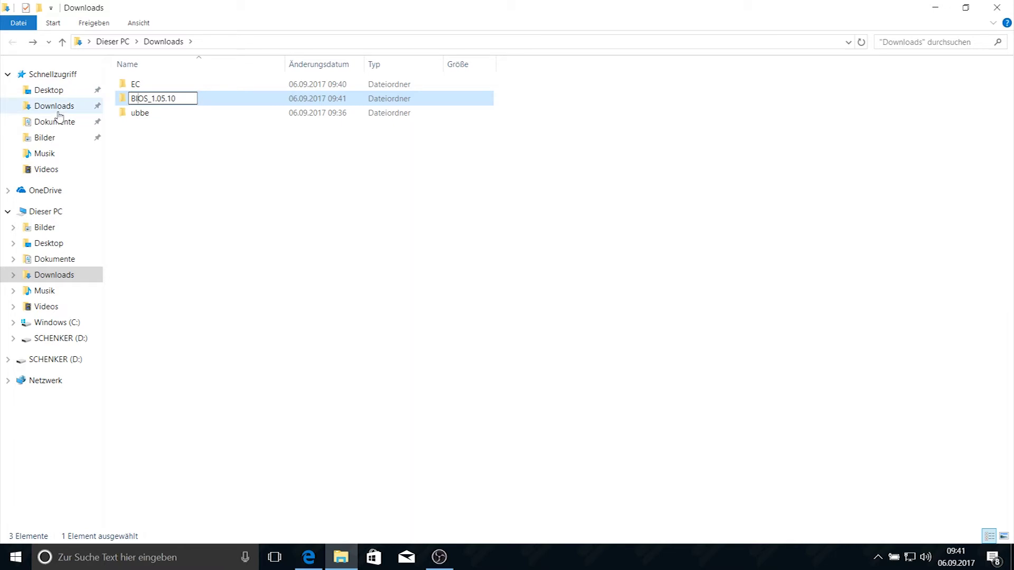
key("Delete")
key("Delete")
key("Delete")
key("Delete")
key("Delete")
key("Delete")
key("Delete")
key("Delete")
left_click(170, 149)
Step: Delete the ubbe folder from Downloads
left_click_drag(154, 141, 144, 108)
right_click(143, 110)
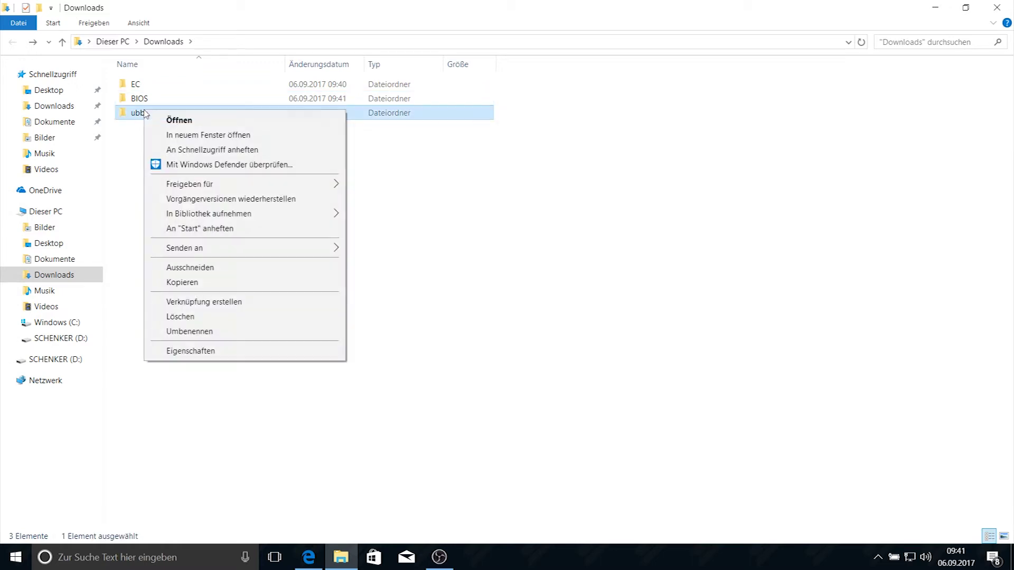
left_click(208, 318)
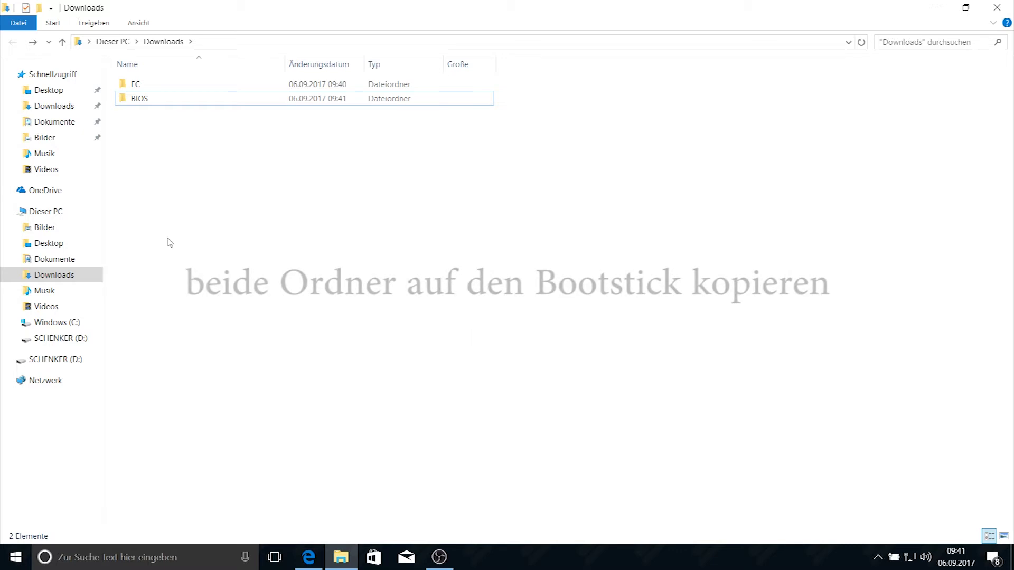
Step: Copy the EC and BIOS folders from Downloads to the SCHENKER (D:) boot stick
left_click_drag(167, 240, 143, 84)
right_click(145, 83)
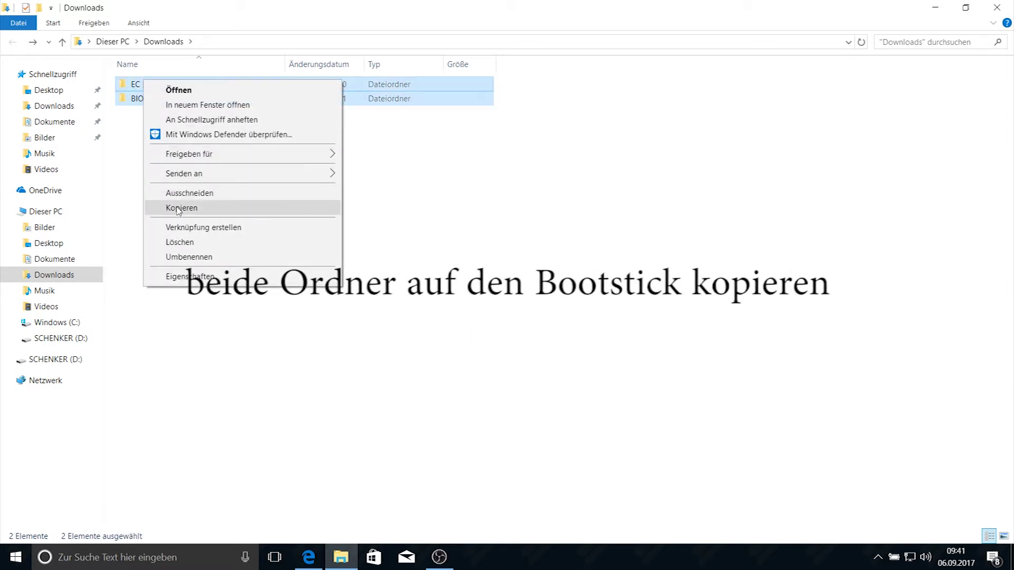
left_click(179, 209)
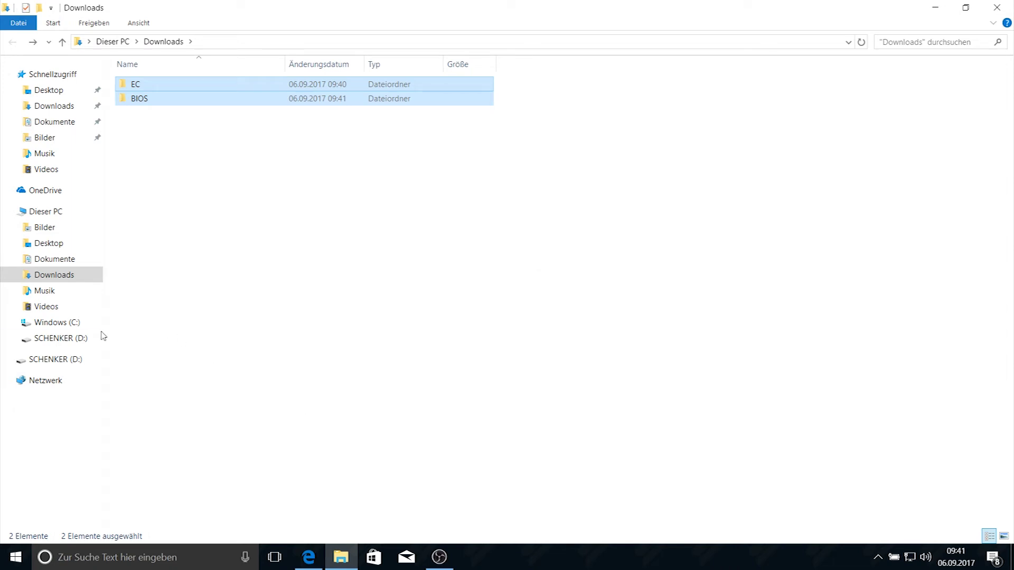
left_click(79, 338)
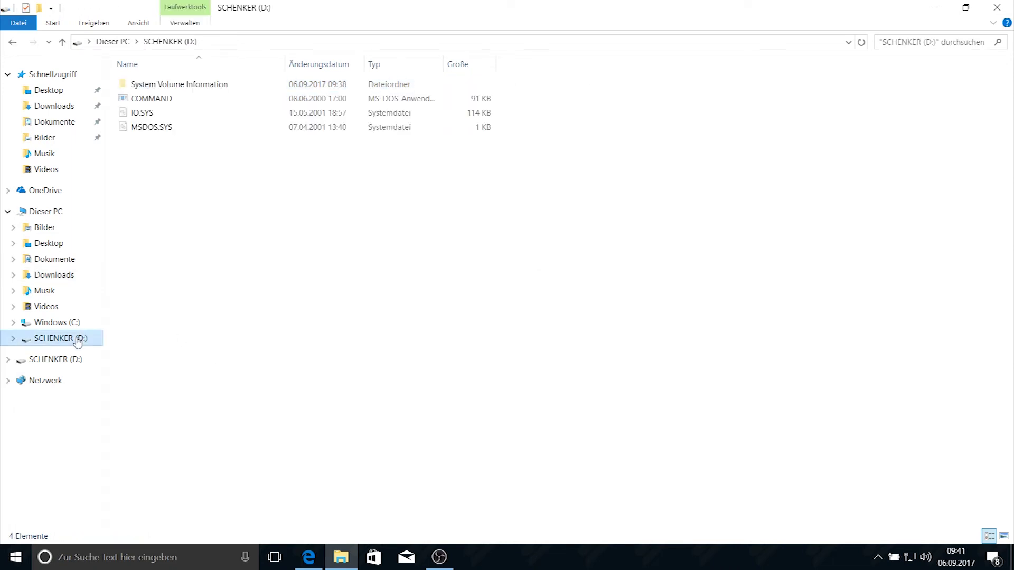
right_click(206, 272)
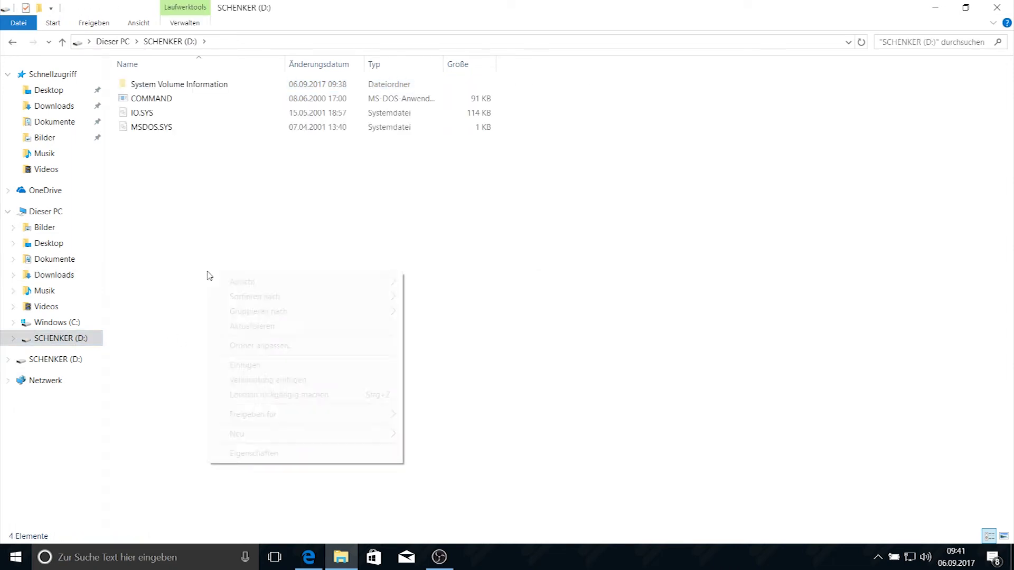
left_click(254, 371)
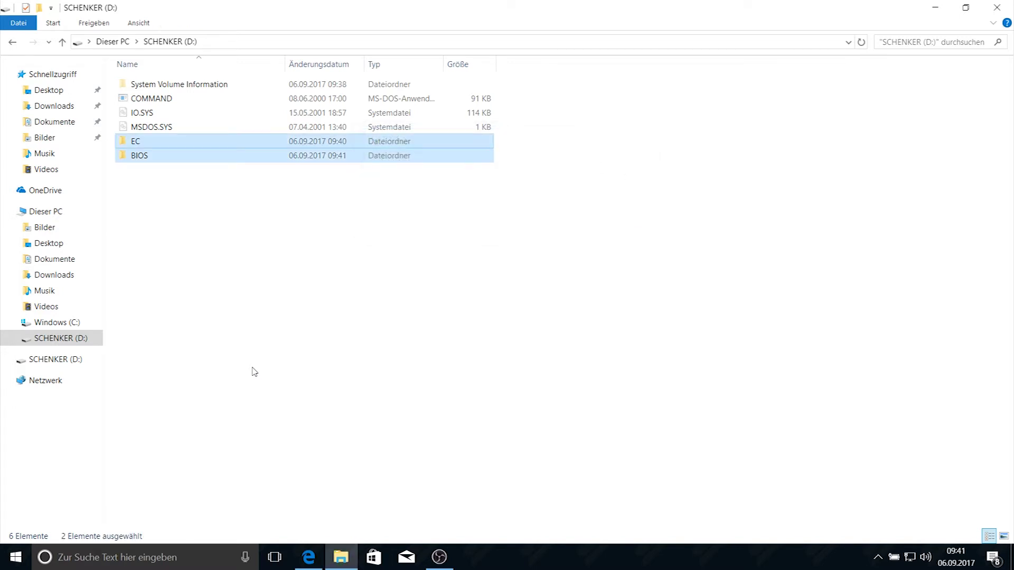
left_click(254, 371)
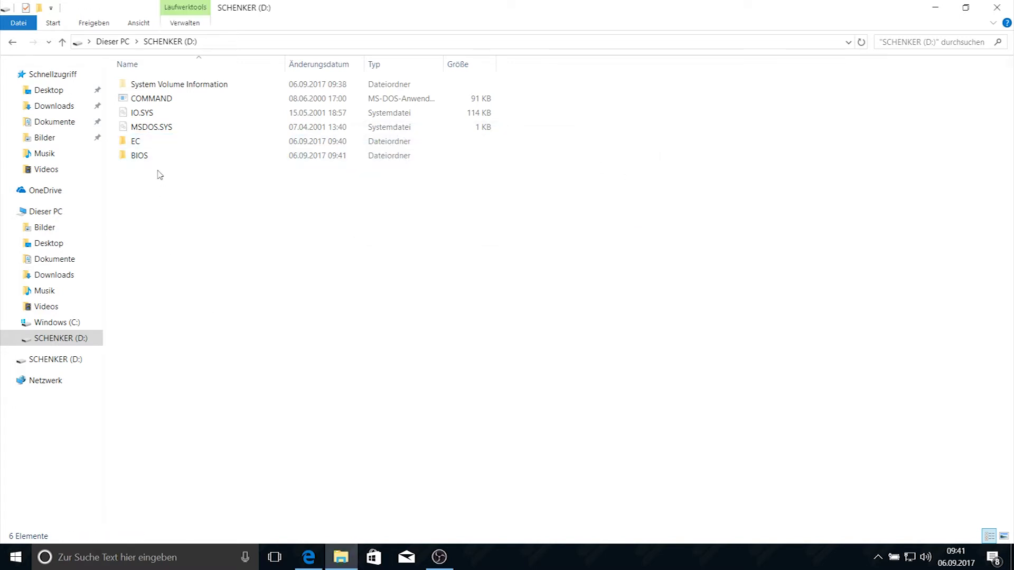
Step: Check the contents of the copied EC and BIOS folders on the SCHENKER (D:) drive
double_click(152, 142)
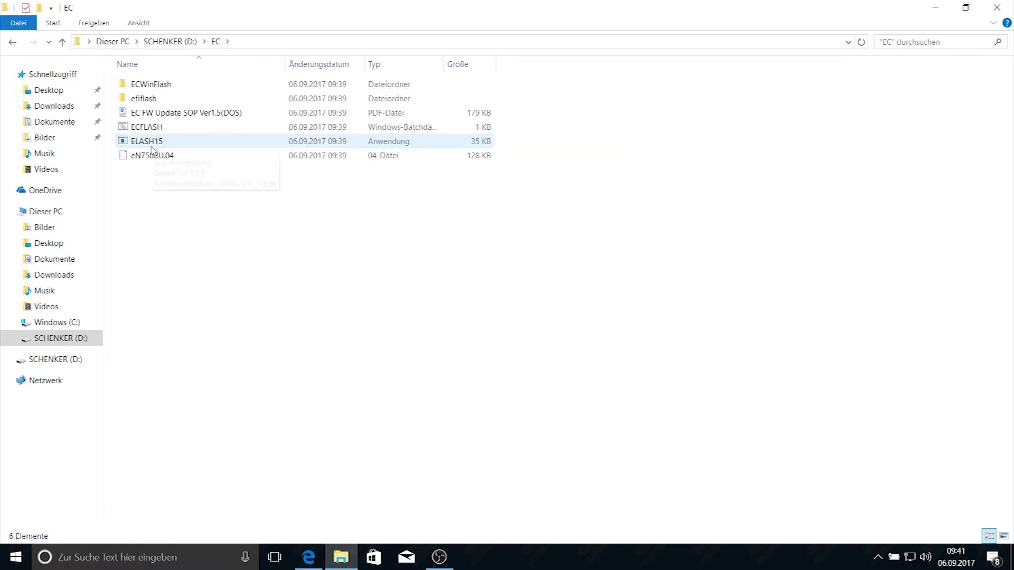
key("alt+Left")
key("Down")
key("Up")
key("Up")
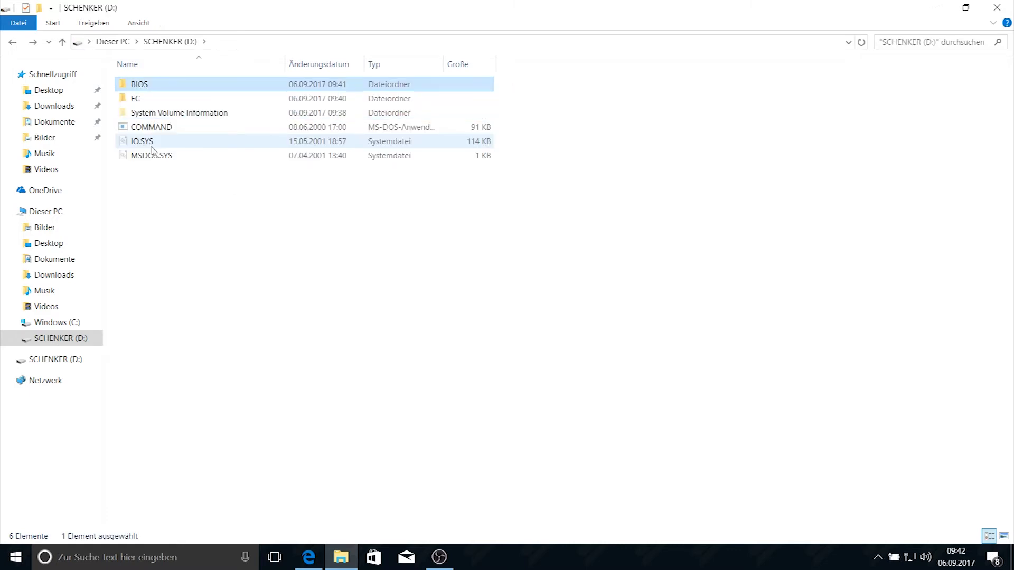
key("Return")
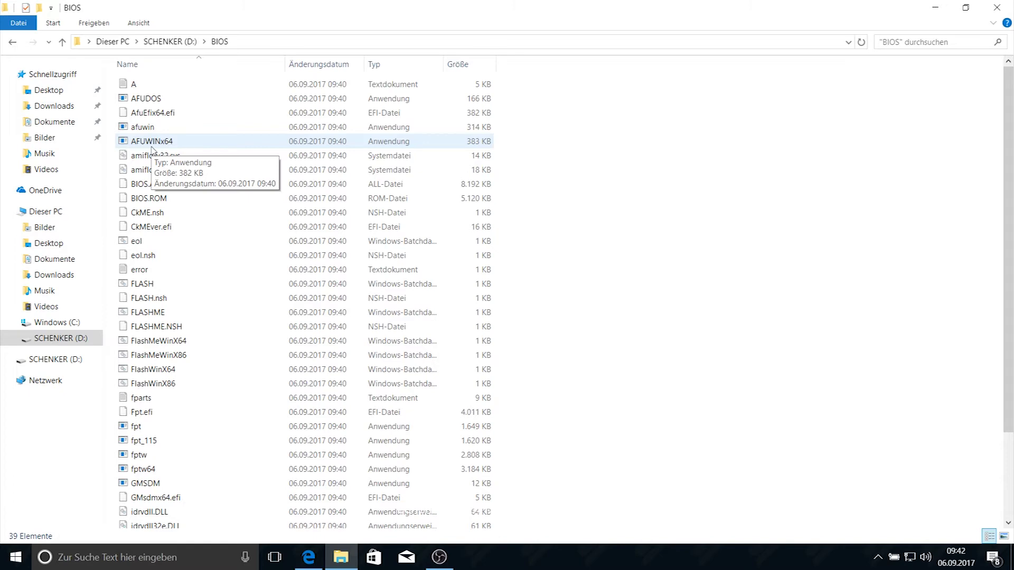
key("alt+Left")
left_click(191, 211)
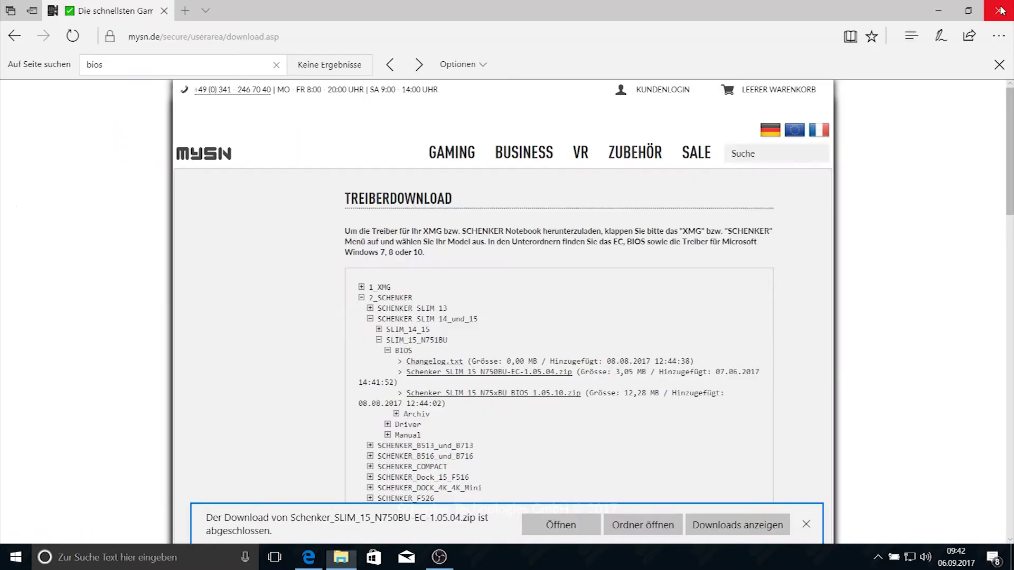
Step: Close the file manager and browser windows and restart the computer
left_click(997, 7)
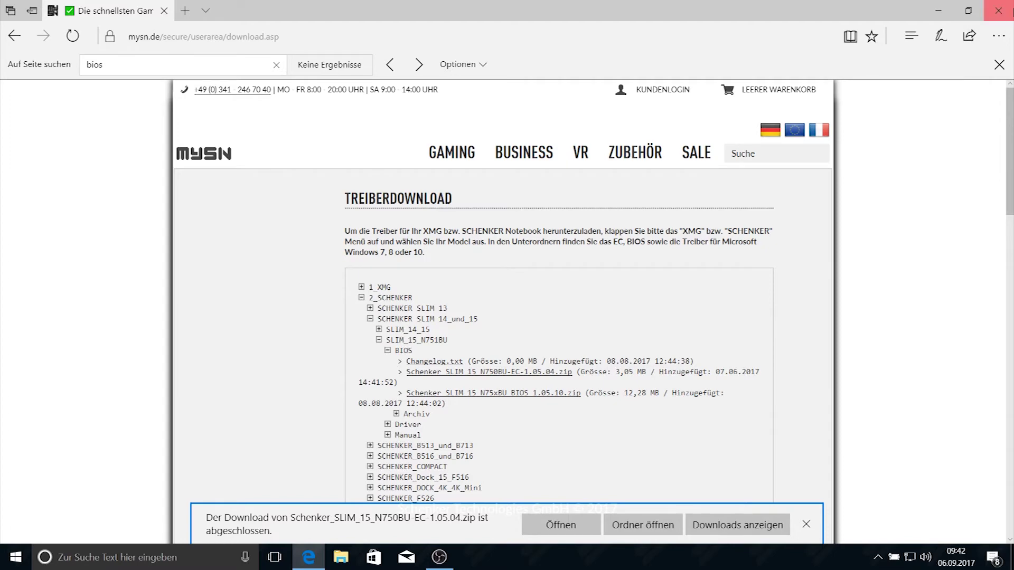
left_click(998, 11)
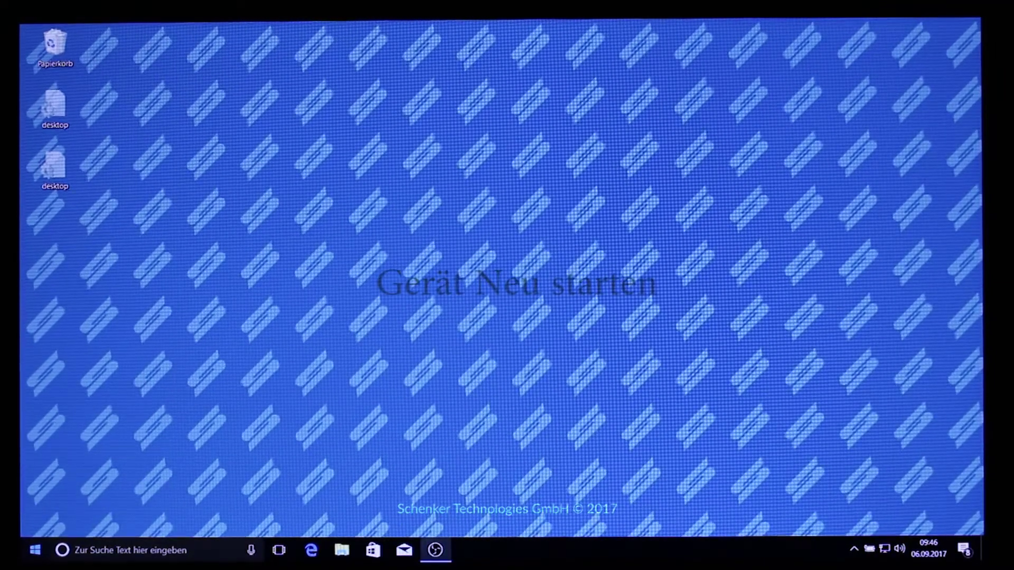
right_click(35, 550)
mouse_move(169, 515)
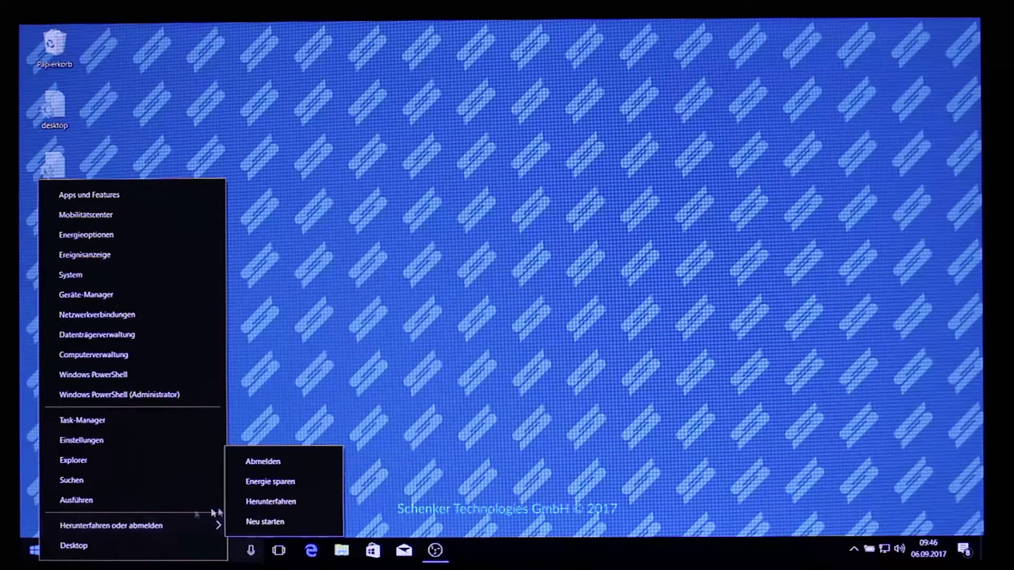
left_click(258, 519)
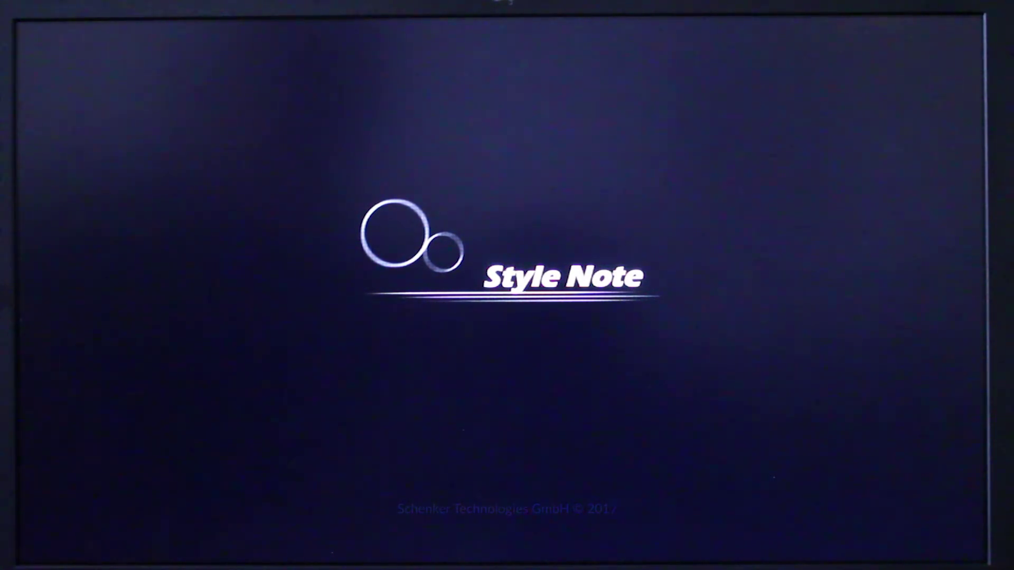
Step: Enter the BIOS setup during startup and set UEFI Boot to Disabled in the boot section's UEFI Setting
key("F2")
key("Right")
key("Right")
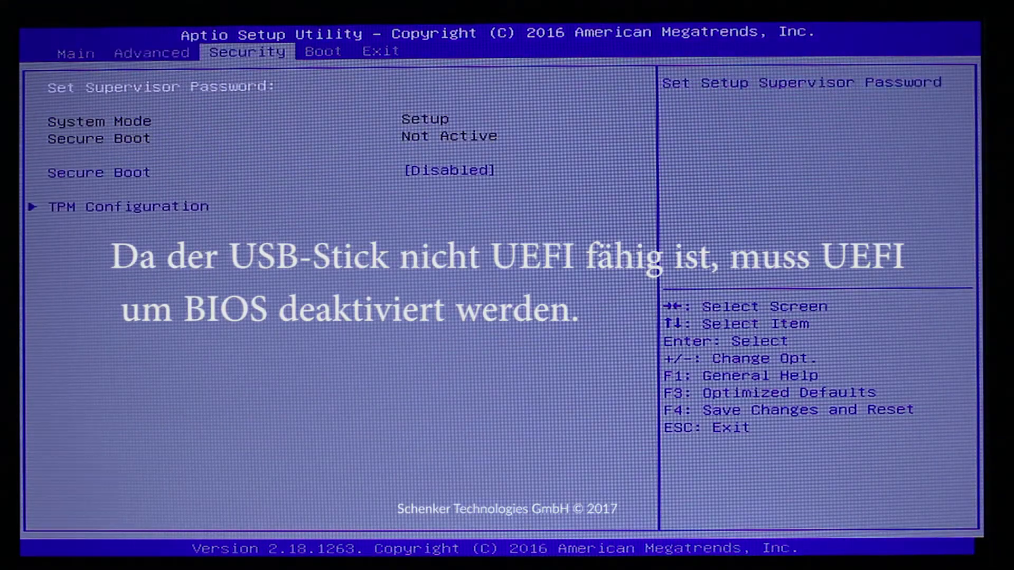
key("Right")
key("Down")
key("Down")
key("Down")
key("Down")
key("Down")
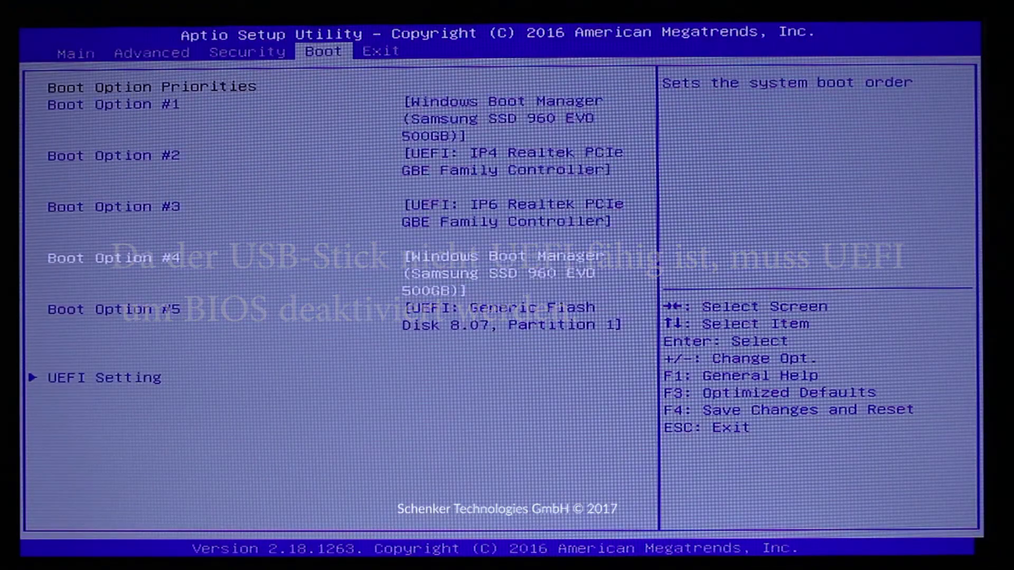
key("Return")
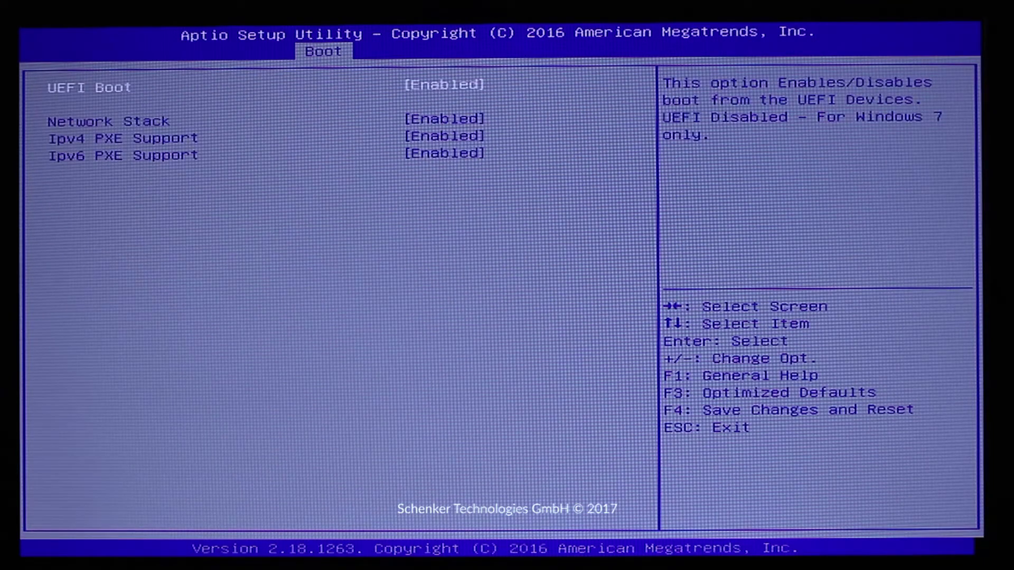
key("Return")
key("Up")
key("Return")
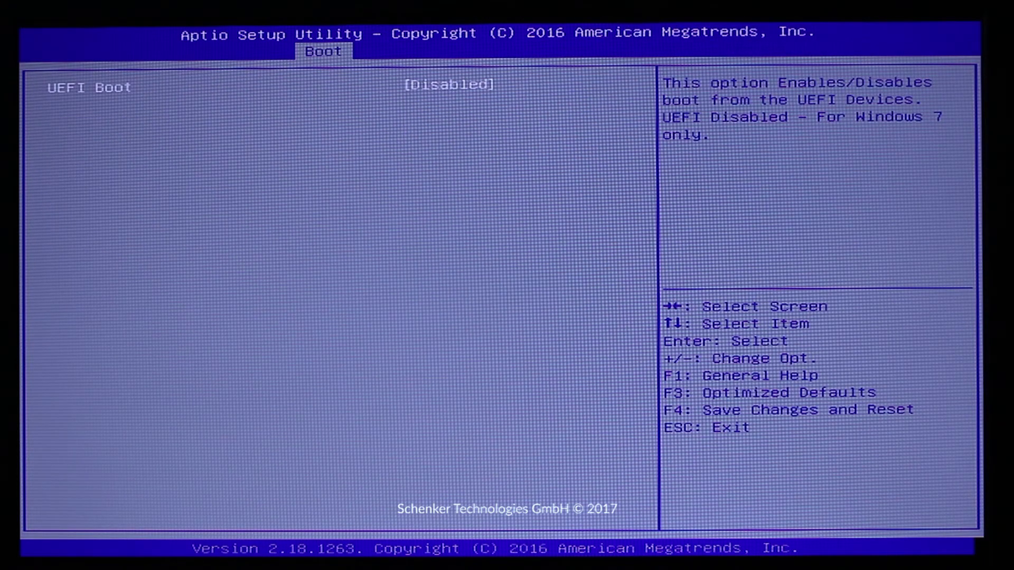
key("Escape")
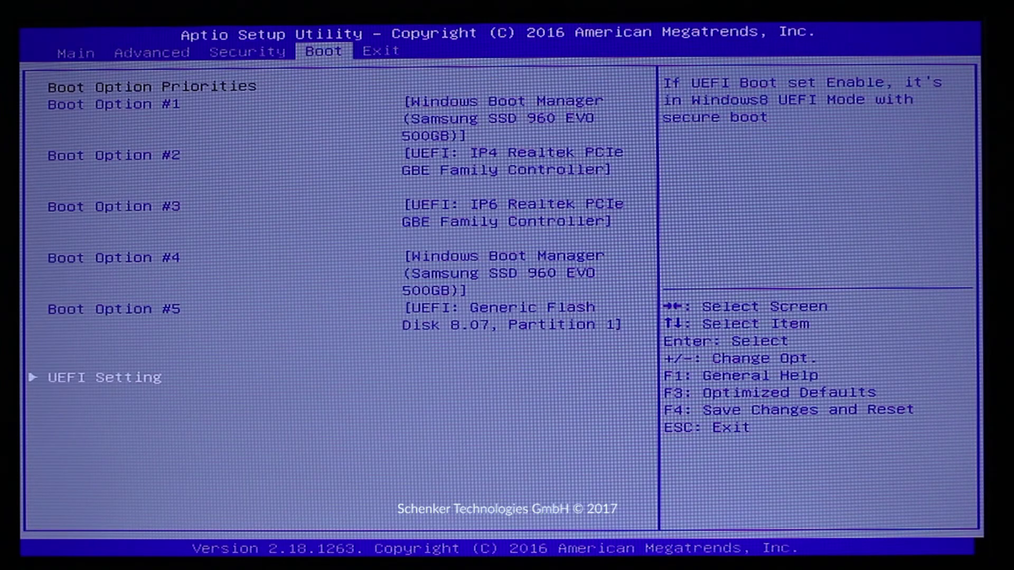
Step: Save the BIOS configuration changes and reset the laptop
key("Right")
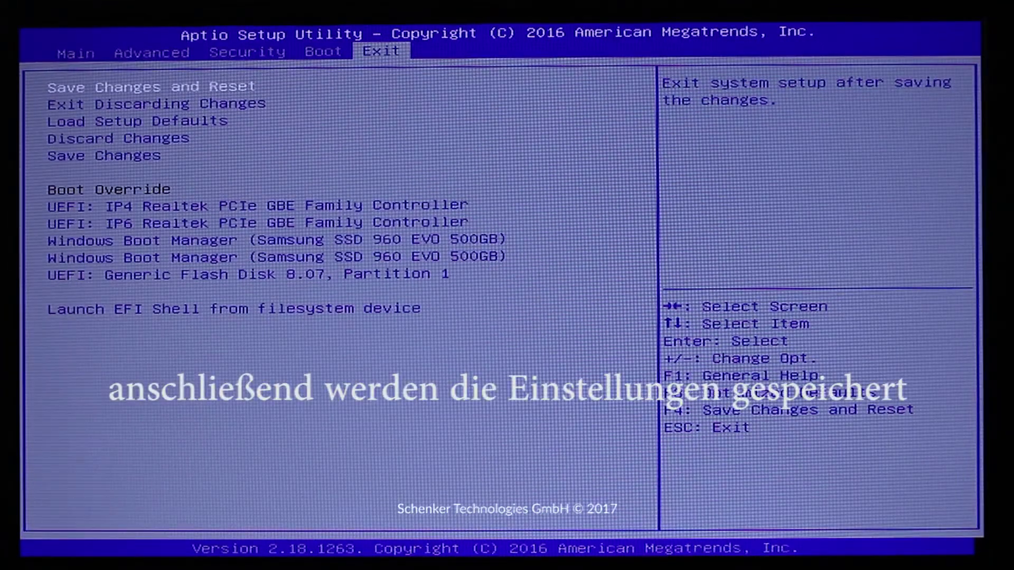
key("Return")
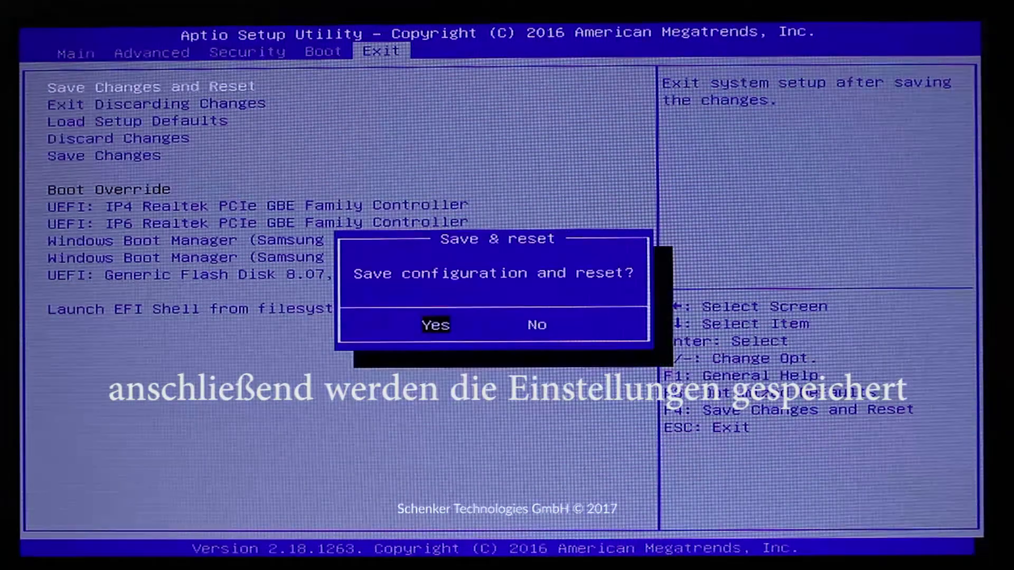
key("Return")
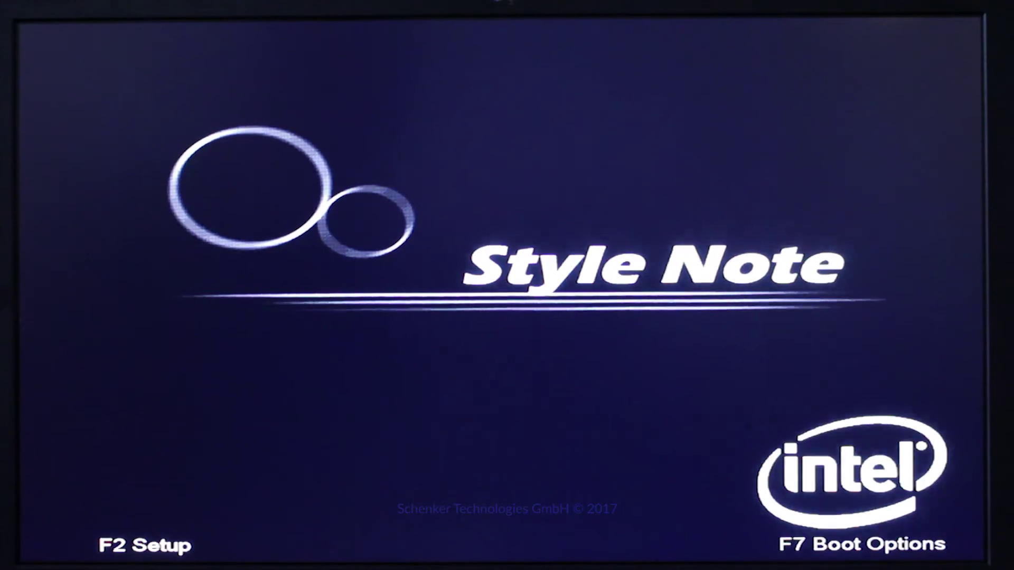
Step: Enter the BIOS setup again during startup and show the Boot Option Priorities
key("F2")
key("Right")
key("Right")
key("Right")
key("Right")
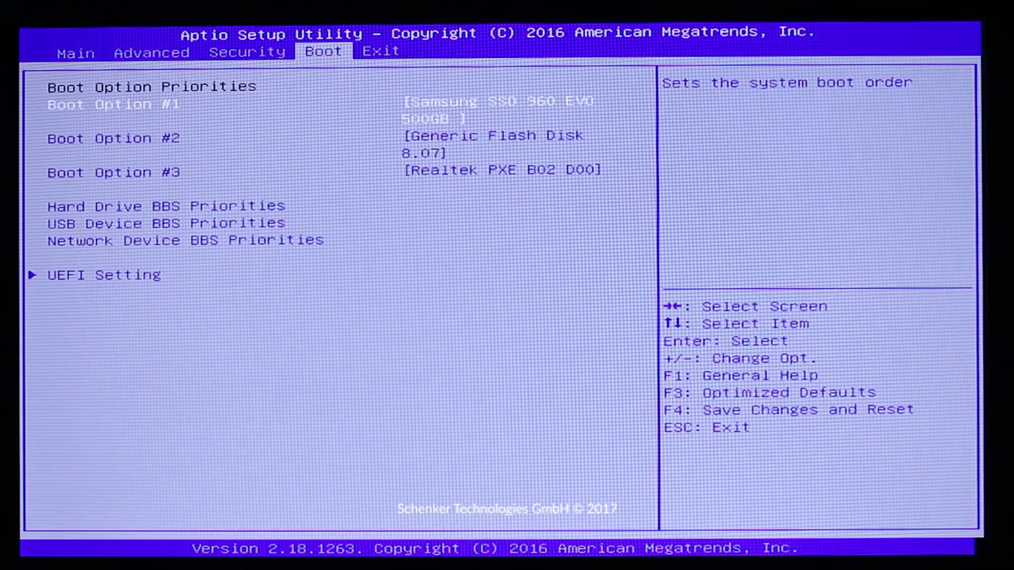